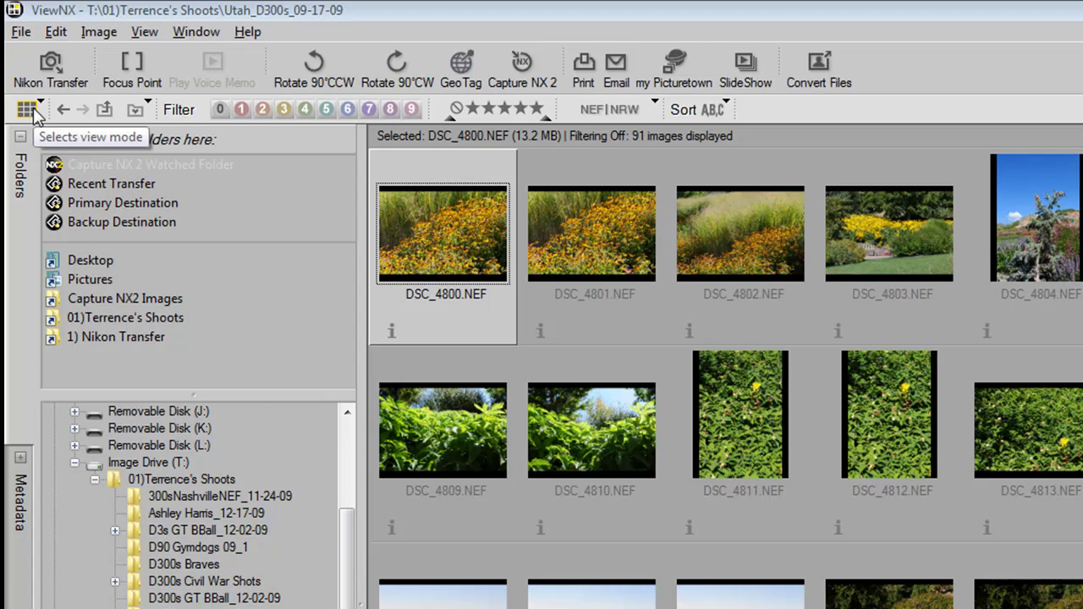
# Switch to Image Viewer mode and resize the filmstrip thumbnails so DSC_4800.NEF shows large.
pyautogui.click(34, 113)
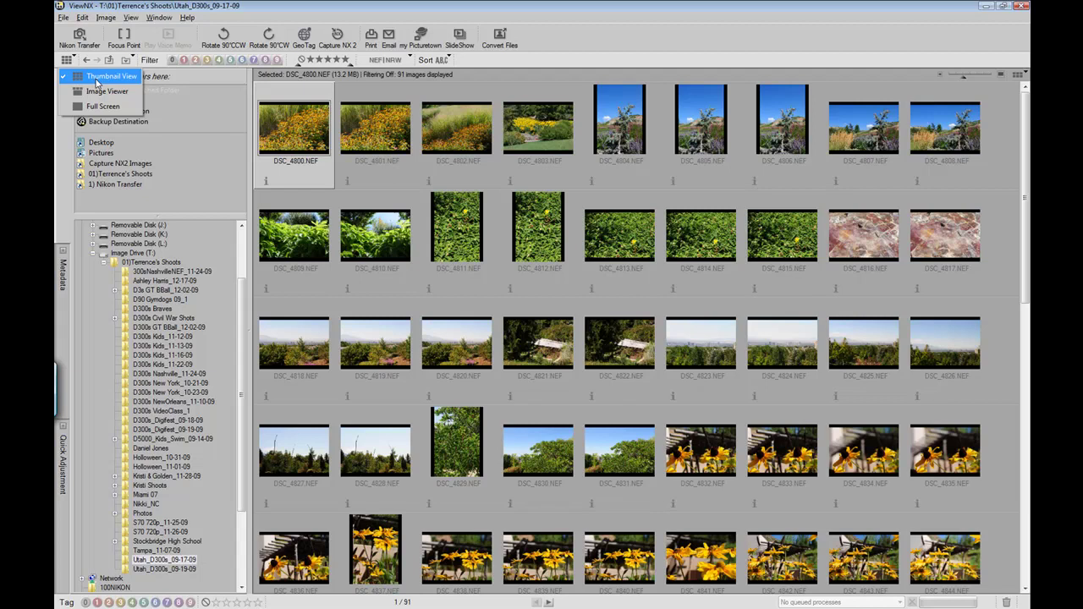
pyautogui.click(100, 91)
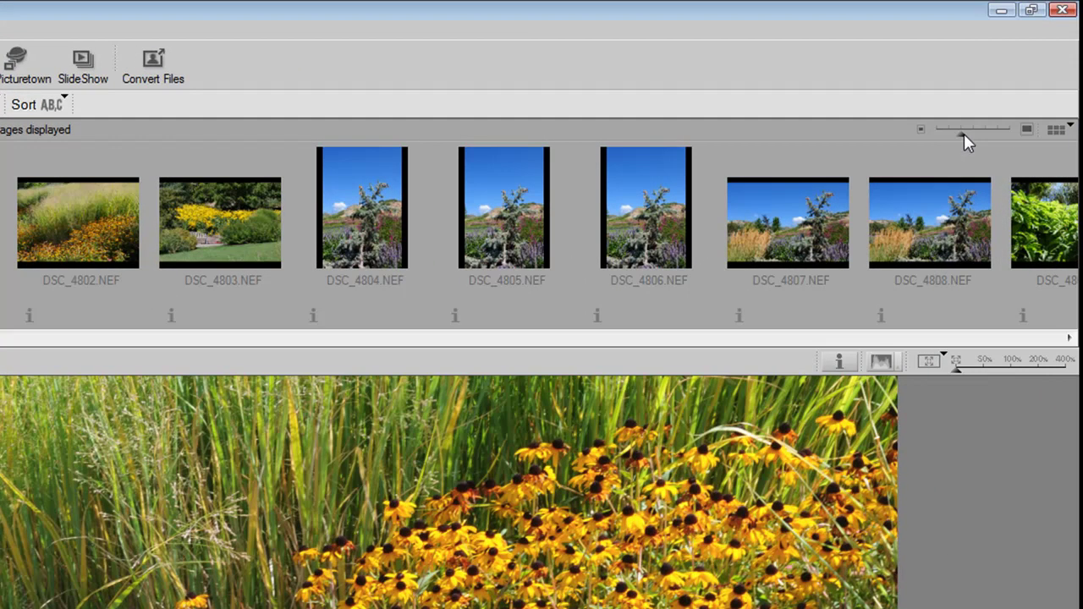
pyautogui.moveTo(963, 134); pyautogui.dragTo(994, 132)
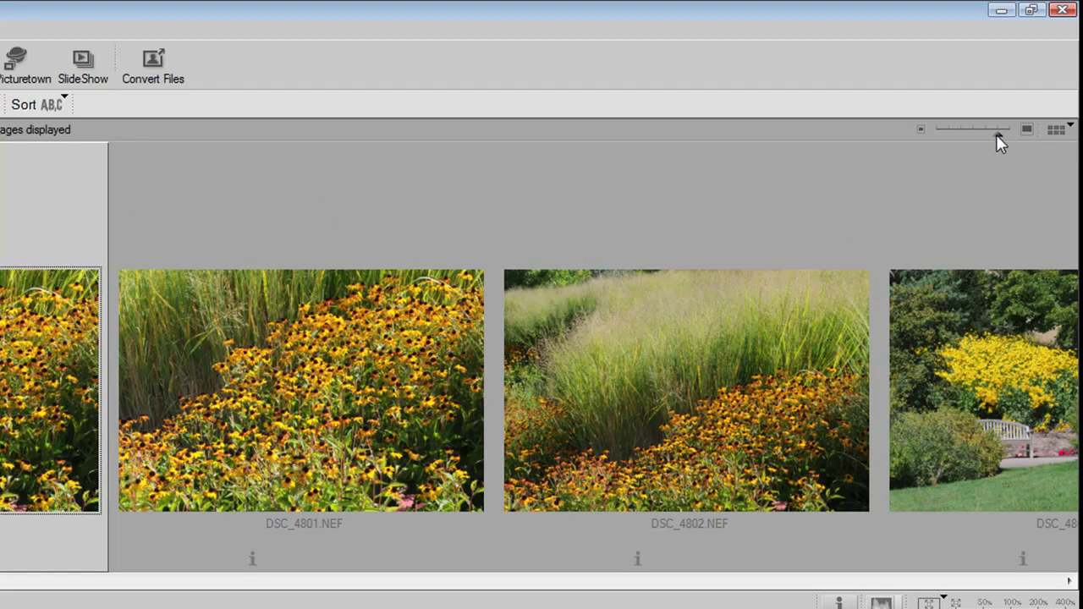
pyautogui.moveTo(995, 134); pyautogui.dragTo(934, 136)
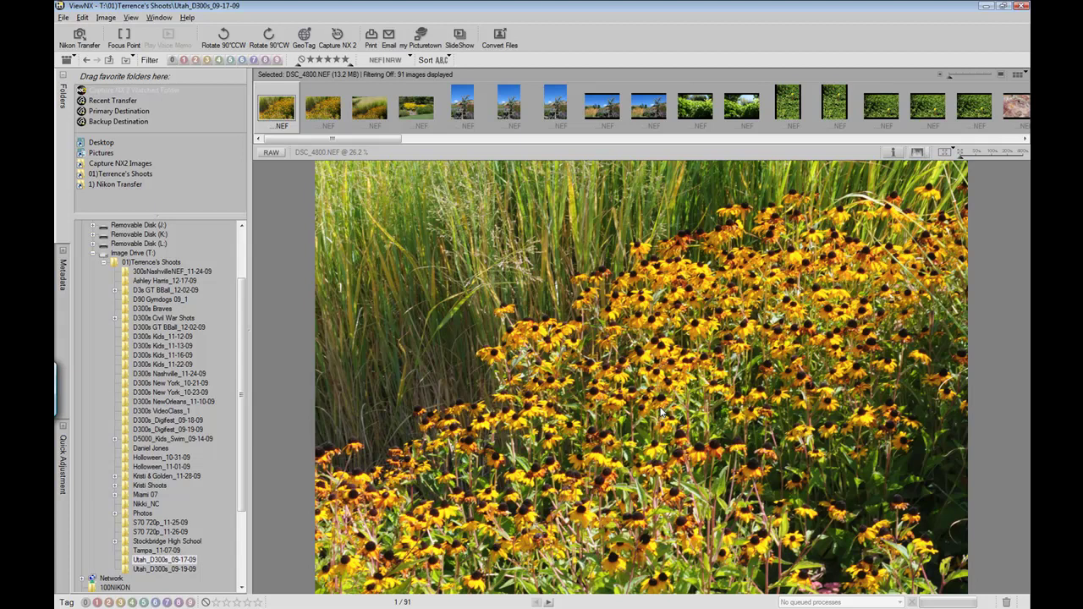
# Display DSC_4800's shooting details and its separate R, G and B histograms.
pyautogui.click(892, 153)
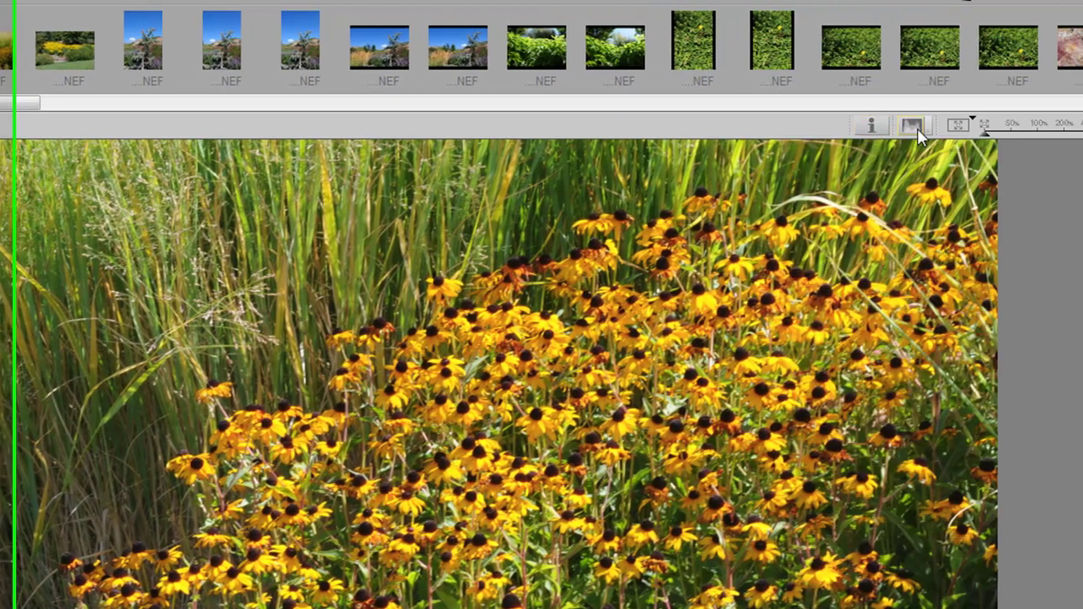
pyautogui.click(1082, 125)
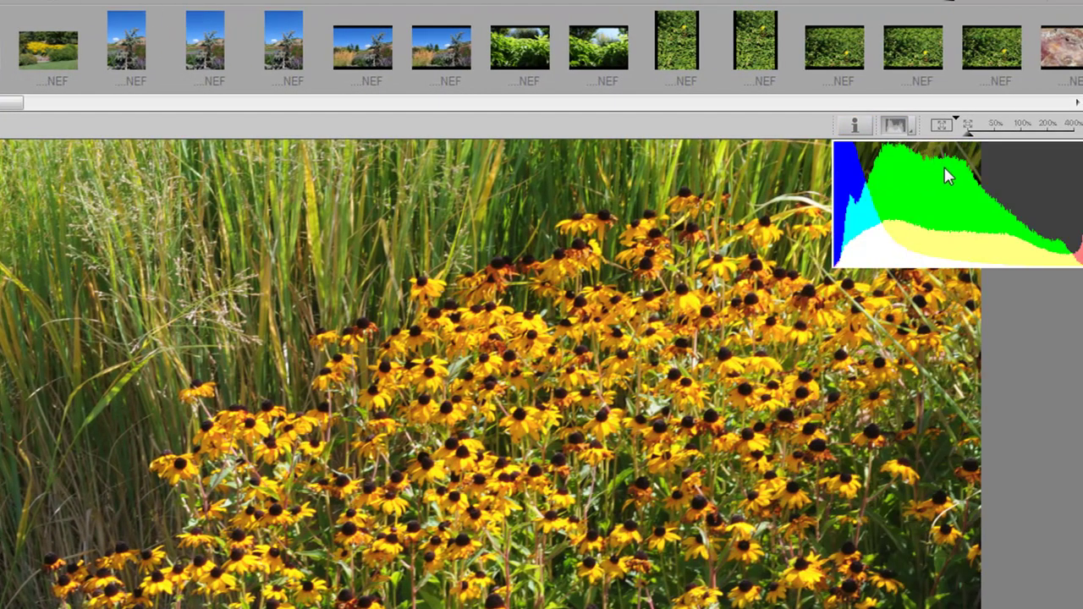
pyautogui.click(913, 130)
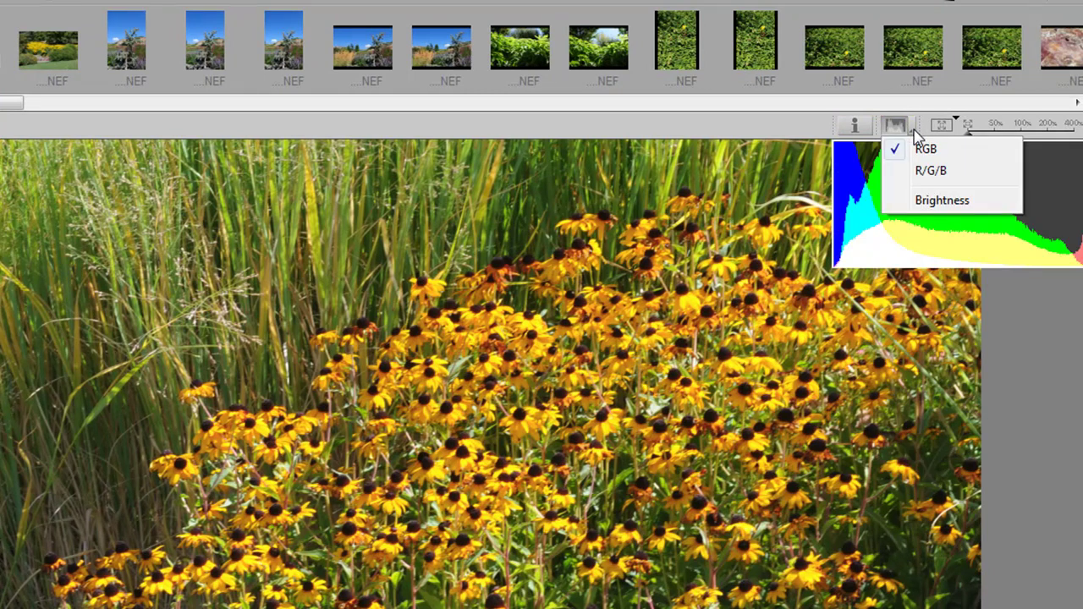
pyautogui.click(931, 172)
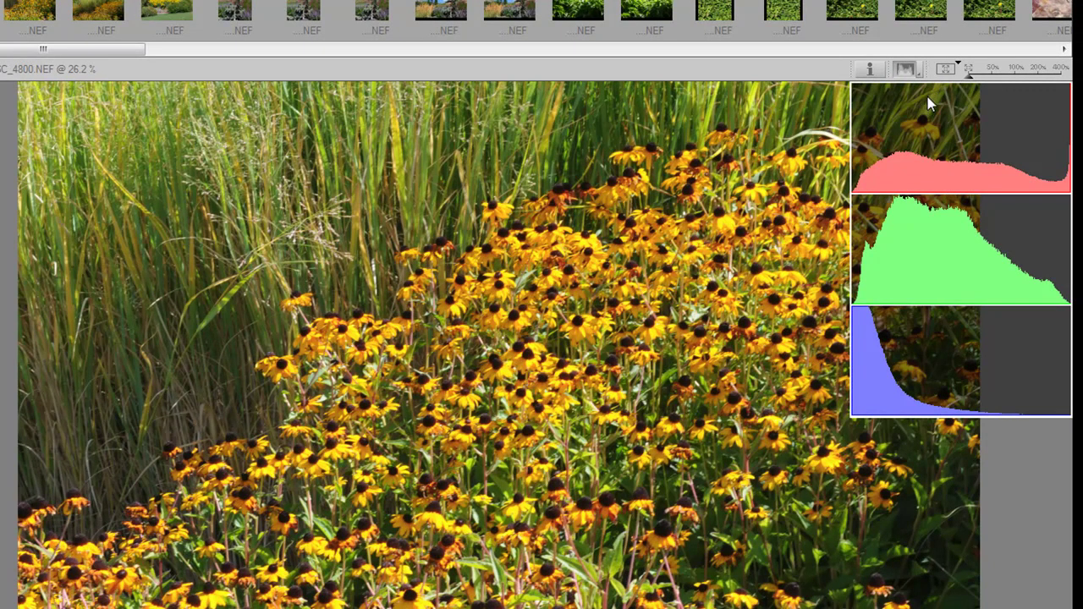
# Add a brightness histogram and hide the R/G/B channel graphs.
pyautogui.click(920, 74)
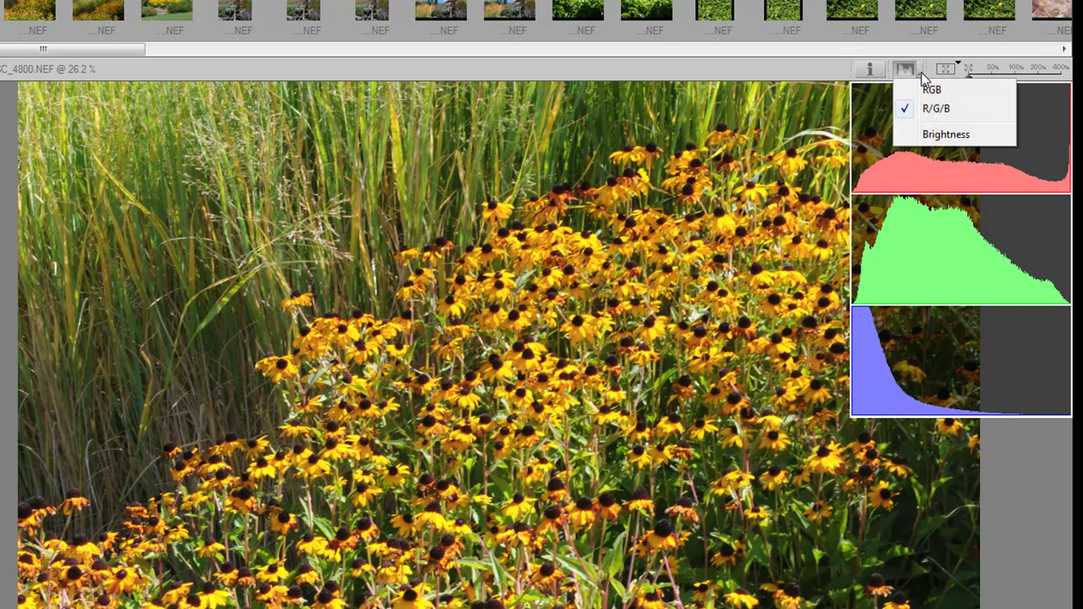
pyautogui.click(945, 135)
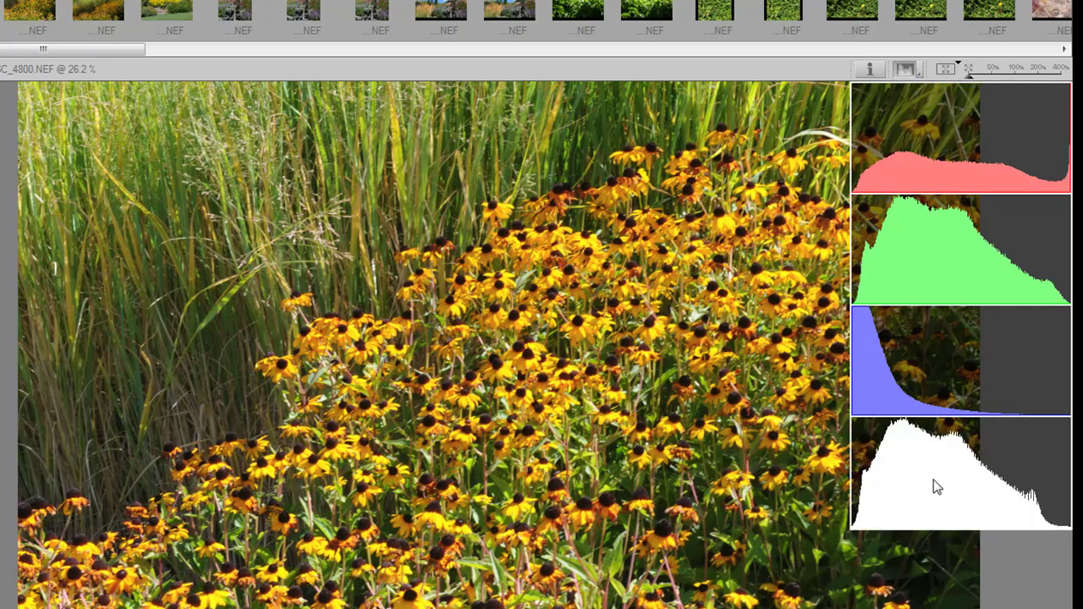
pyautogui.click(920, 75)
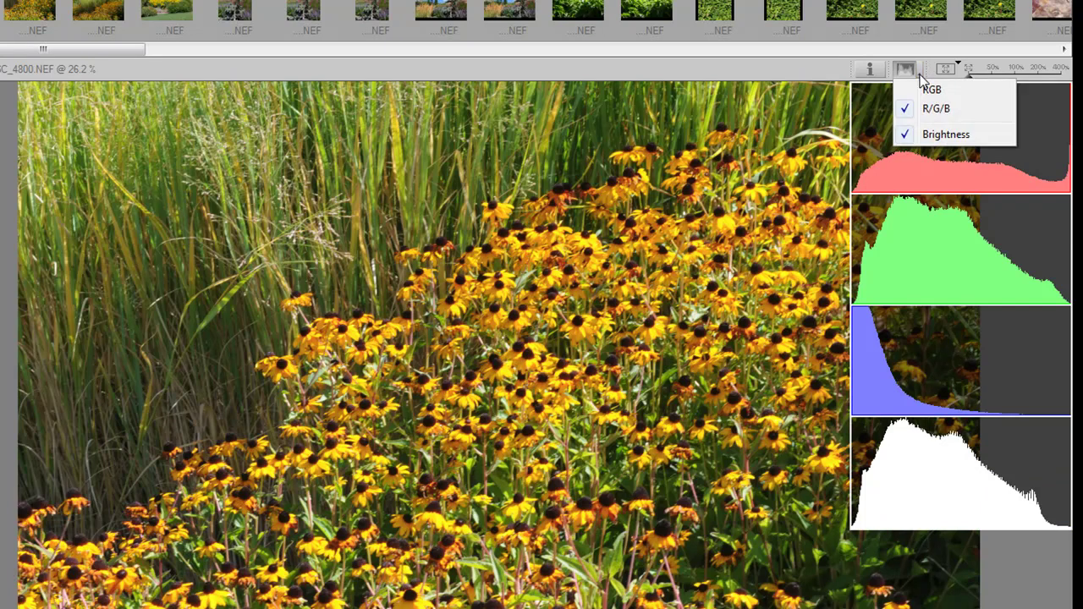
pyautogui.click(927, 114)
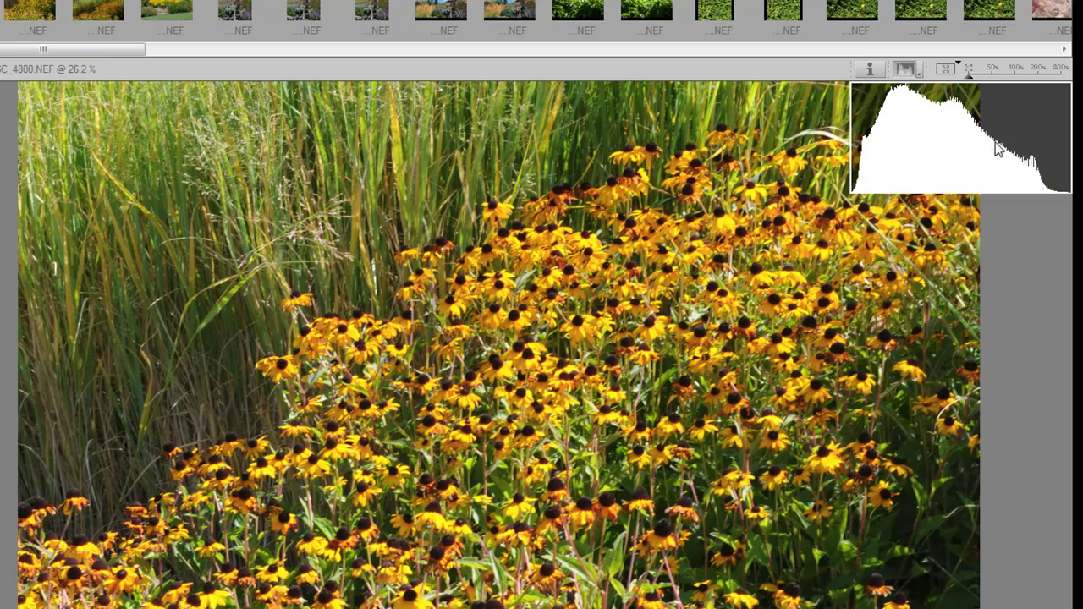
pyautogui.click(909, 71)
pyautogui.click(947, 71)
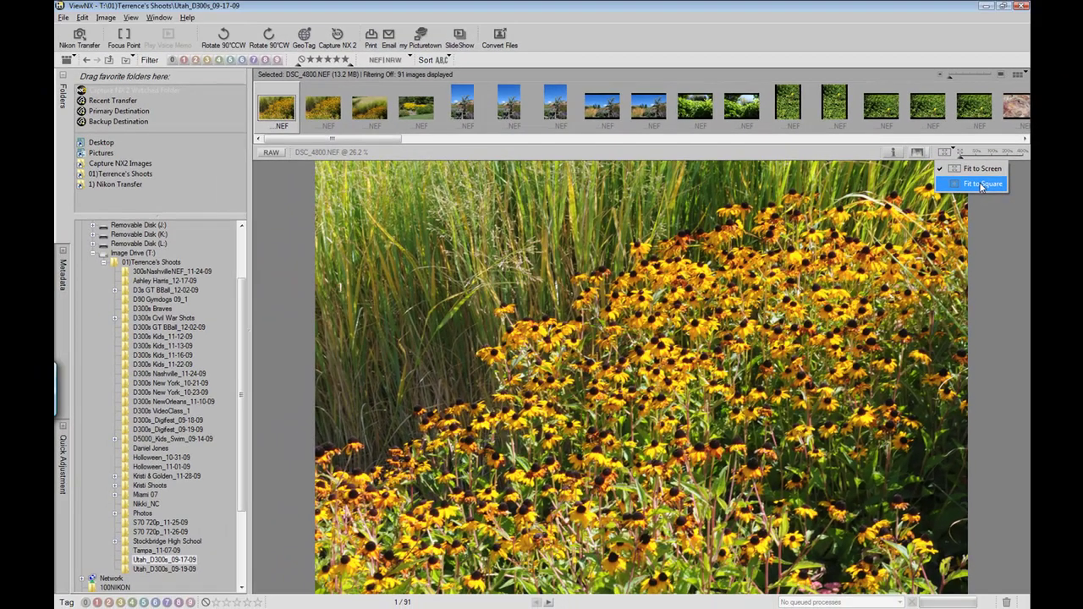
pyautogui.click(981, 184)
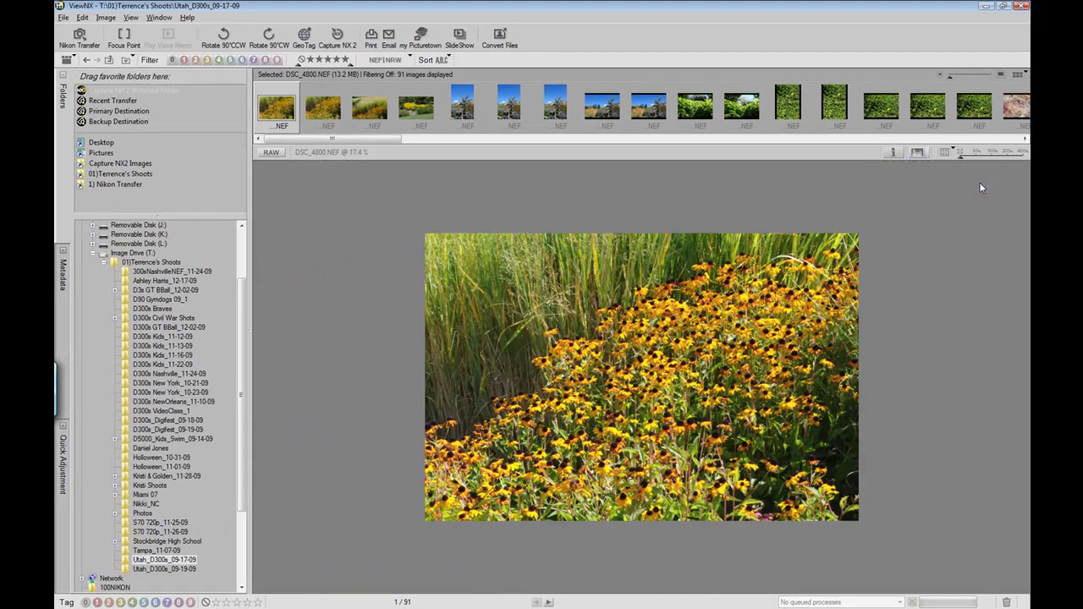
pyautogui.click(945, 153)
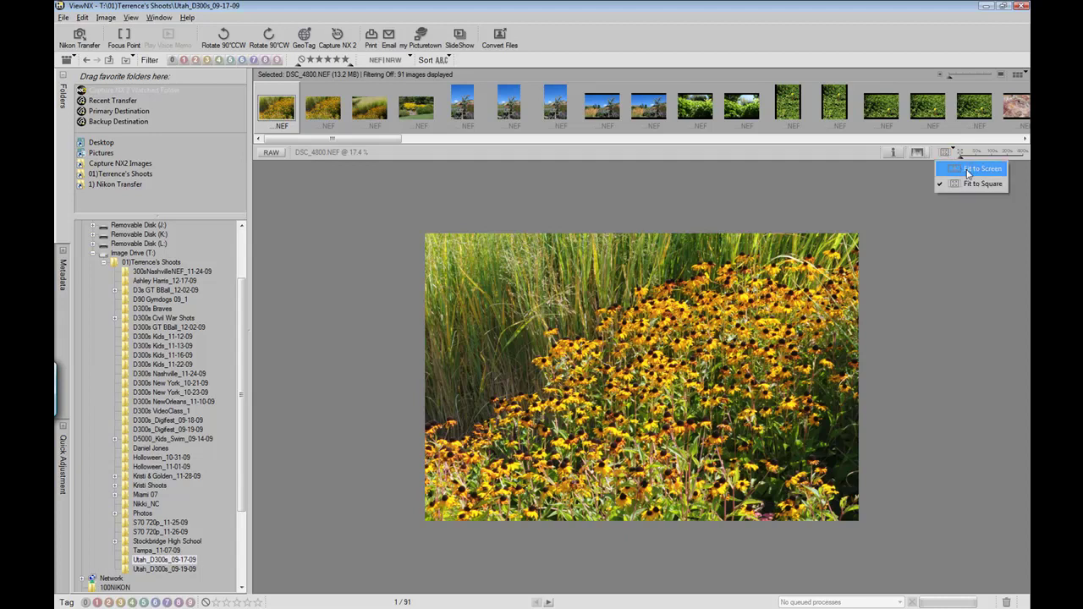
pyautogui.click(967, 169)
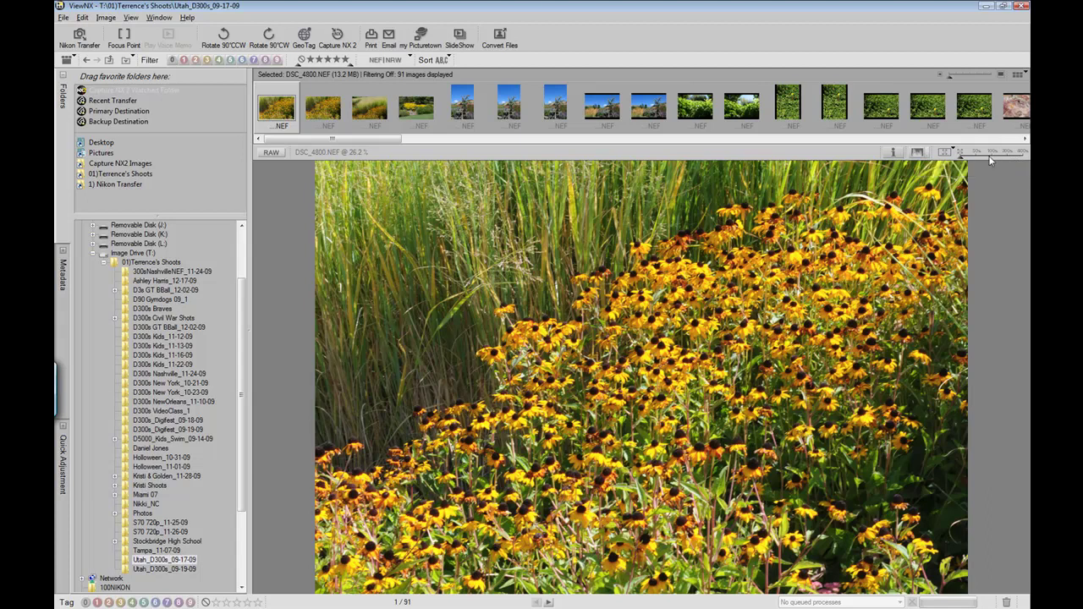
pyautogui.click(989, 155)
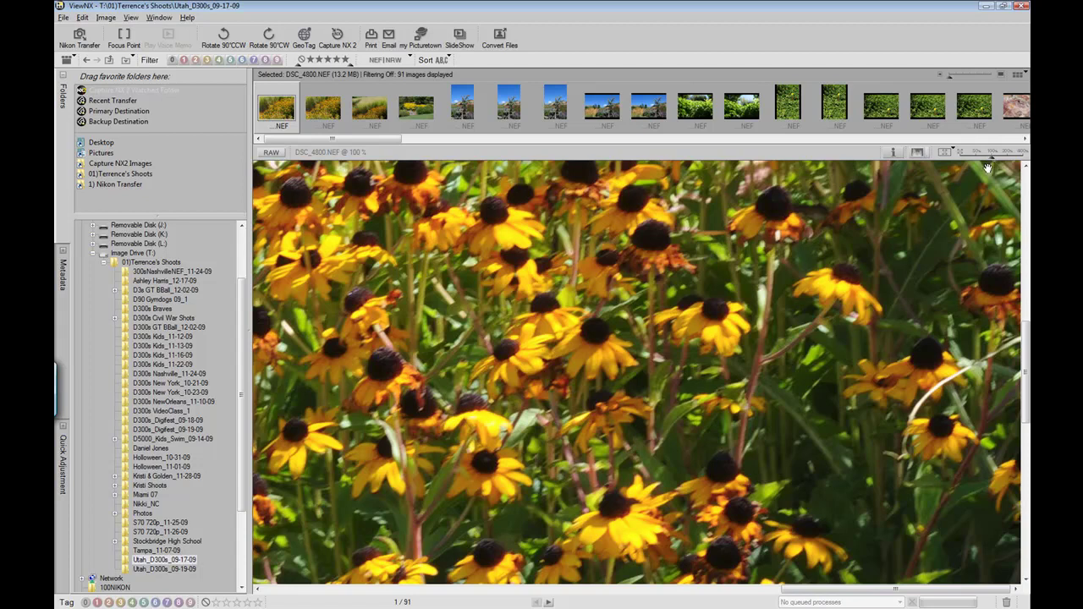
# Fit DSC_4800 back in view, give it label 1, and preview DSC_4801.
pyautogui.moveTo(986, 153); pyautogui.dragTo(961, 154)
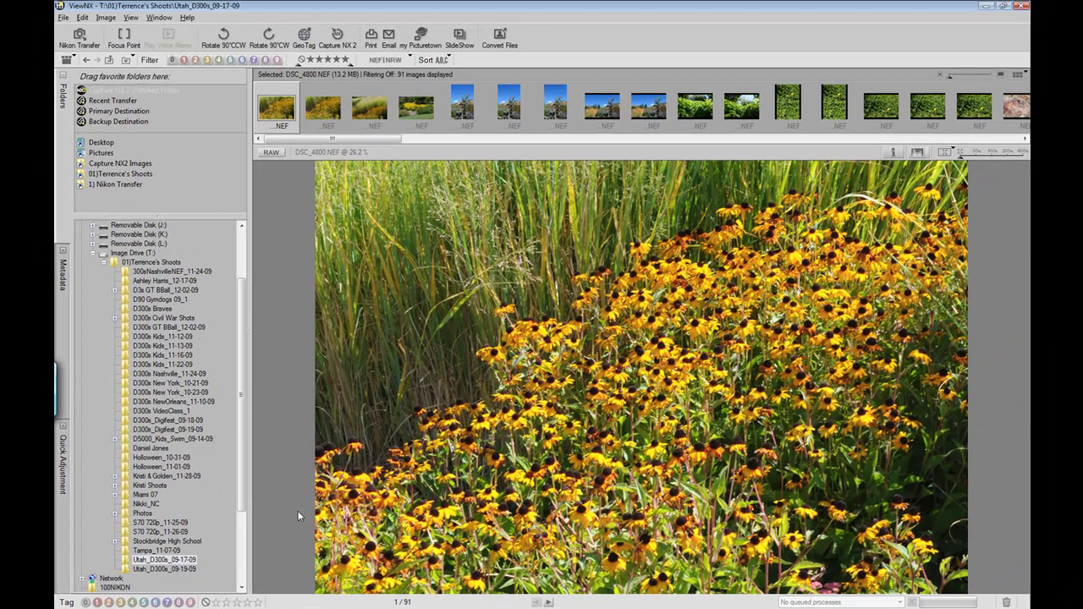
pyautogui.press('1')
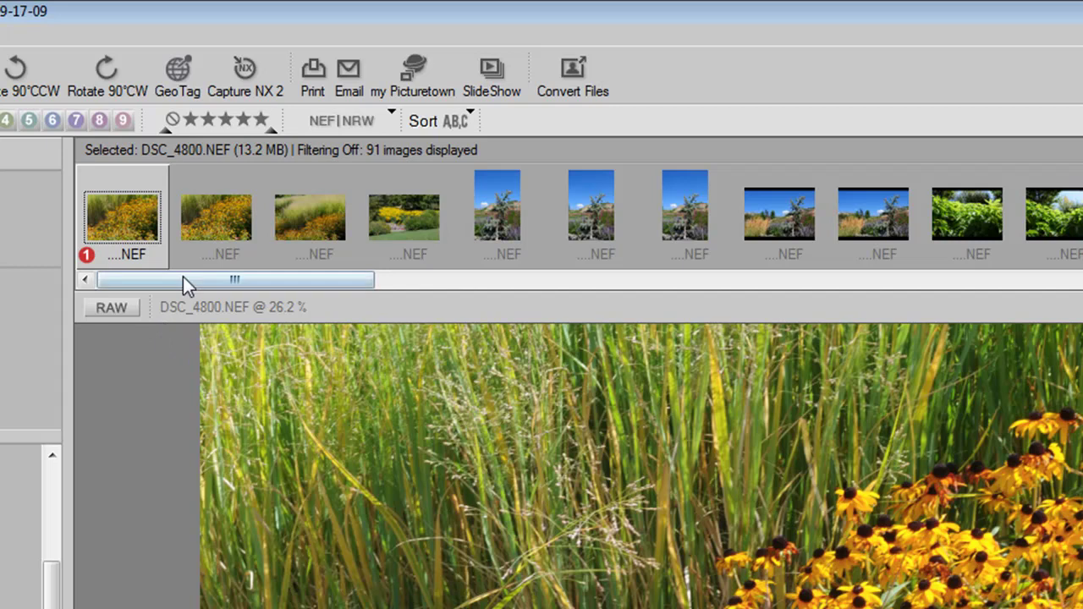
pyautogui.moveTo(146, 260)
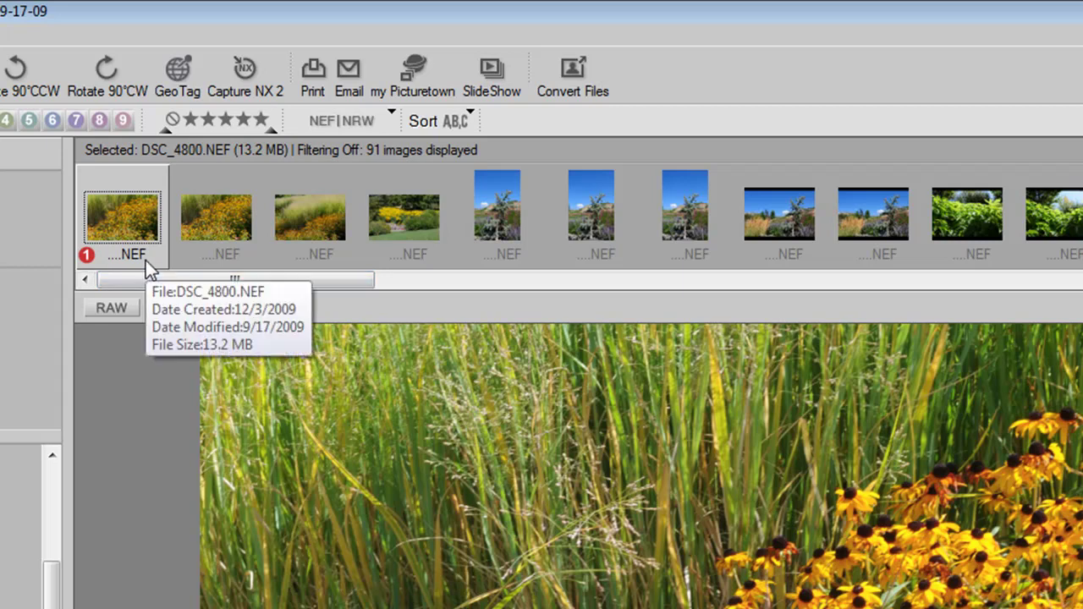
pyautogui.click(209, 222)
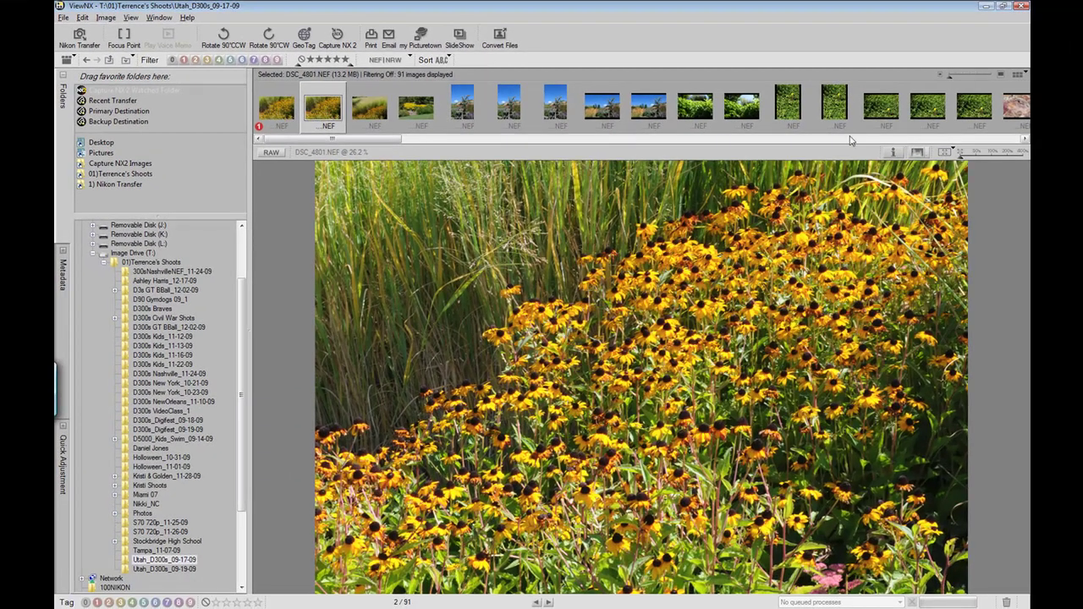
# Check DSC_4801 at 100% and 50%, fit it, then give it label 1.
pyautogui.click(991, 154)
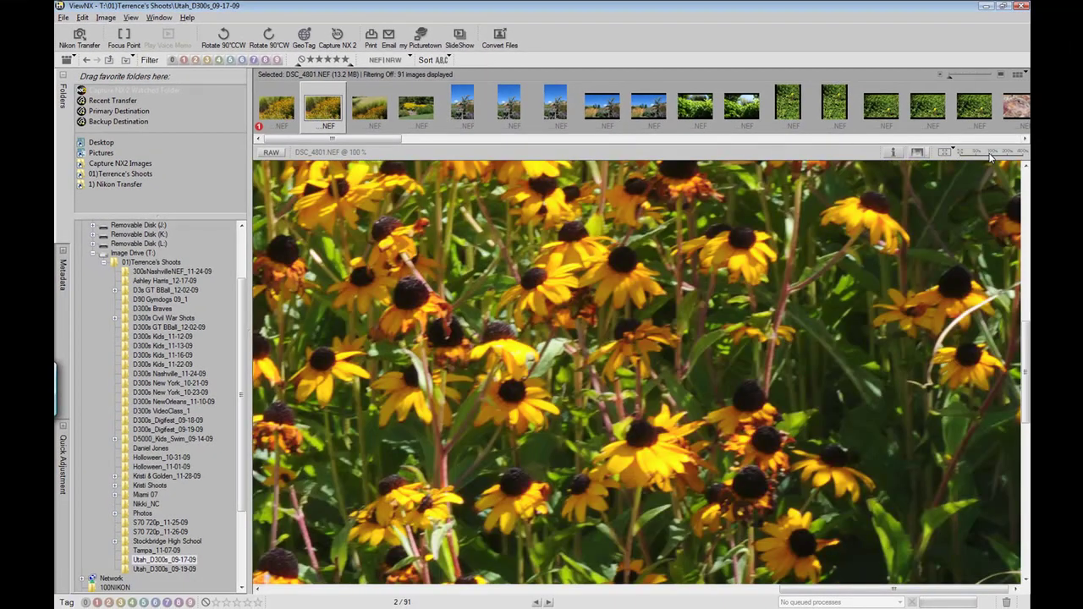
pyautogui.click(976, 154)
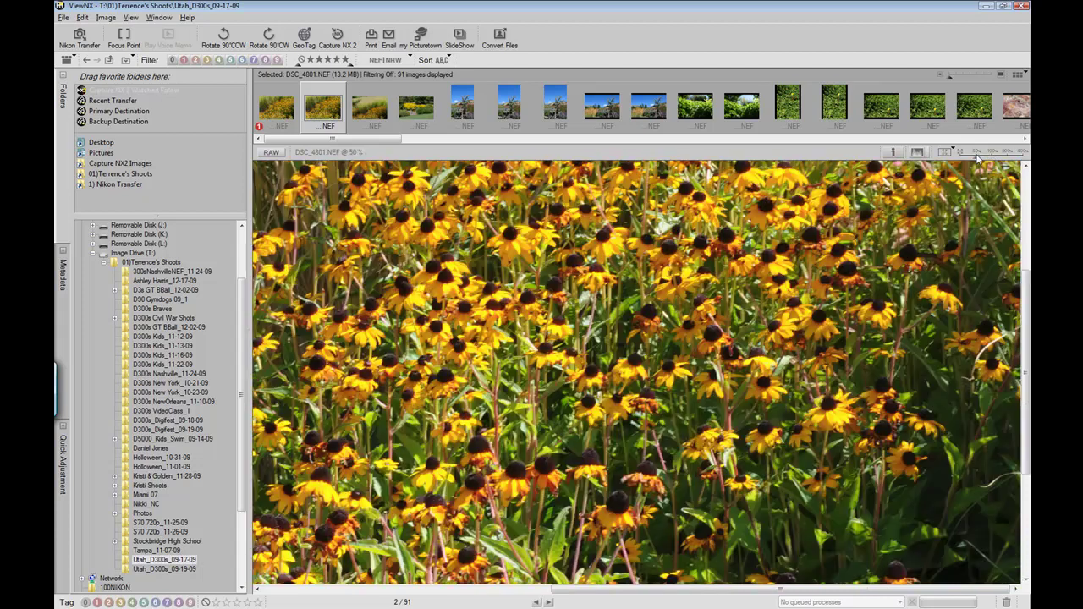
pyautogui.click(959, 154)
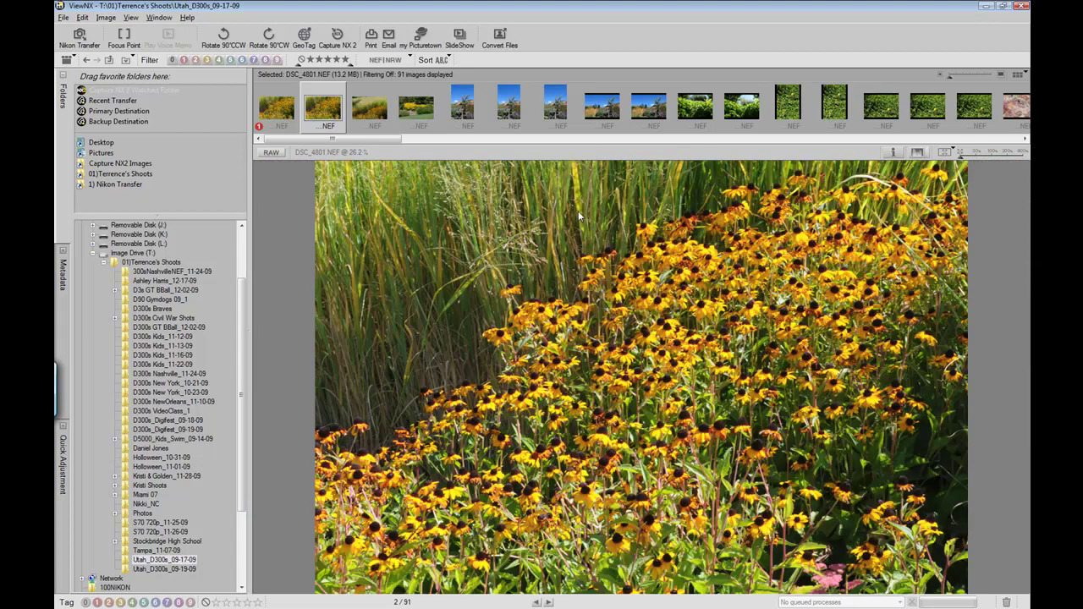
pyautogui.press('1')
# Inspect landscape DSC_4807 at 100%, panning to cloud and hills, then rate it one star.
pyautogui.click(601, 106)
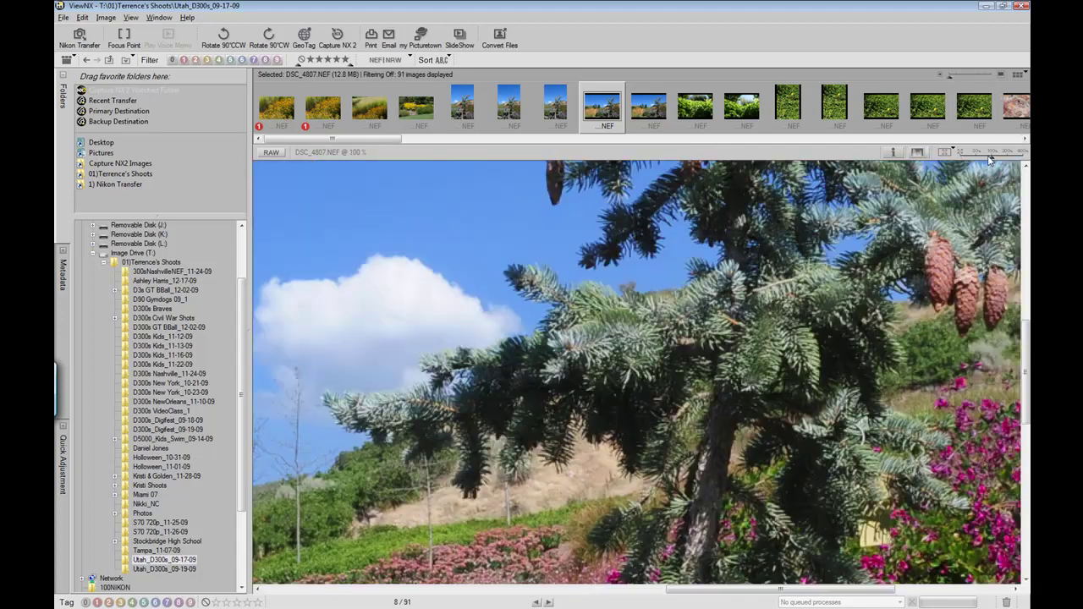
pyautogui.click(988, 153)
pyautogui.moveTo(449, 322); pyautogui.dragTo(753, 243)
pyautogui.click(961, 156)
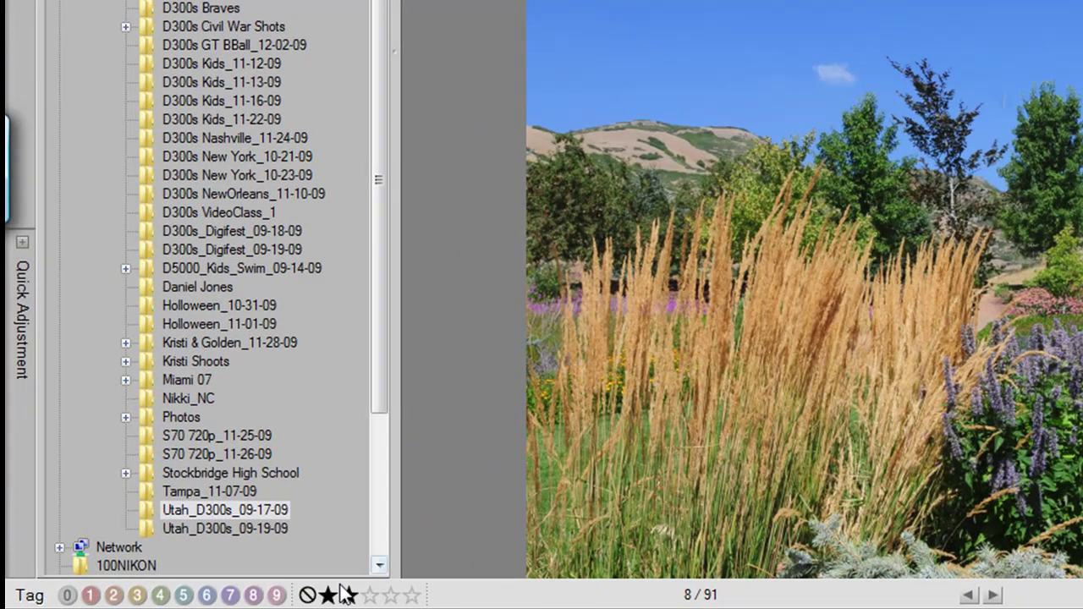
pyautogui.click(347, 594)
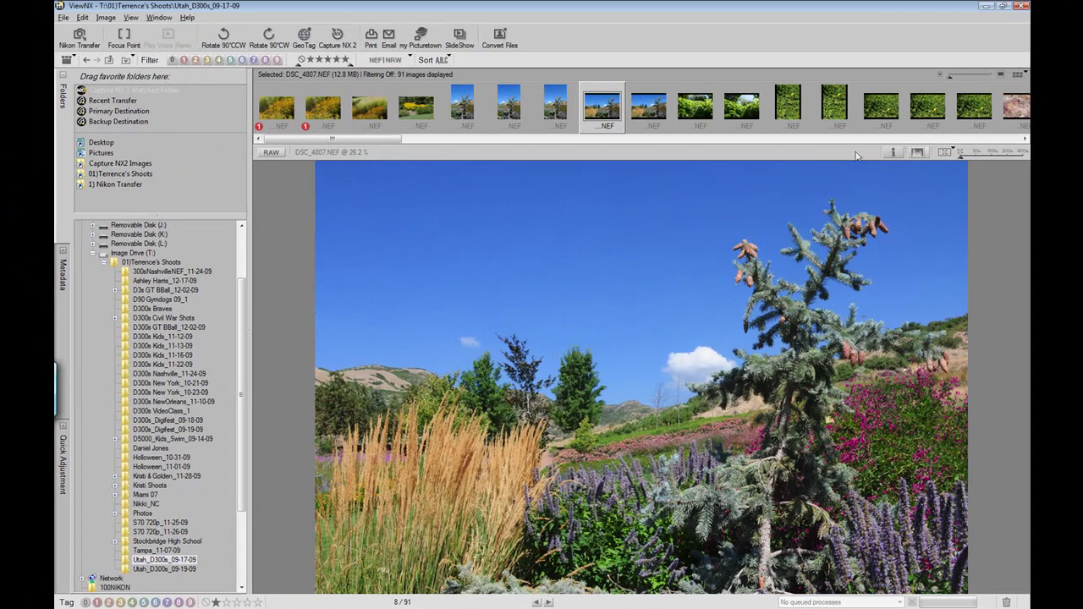
# Step through the filmstrip past DSC_4809 and DSC_4811 to the leafy bush shot DSC_4813.
pyautogui.click(650, 115)
pyautogui.click(707, 120)
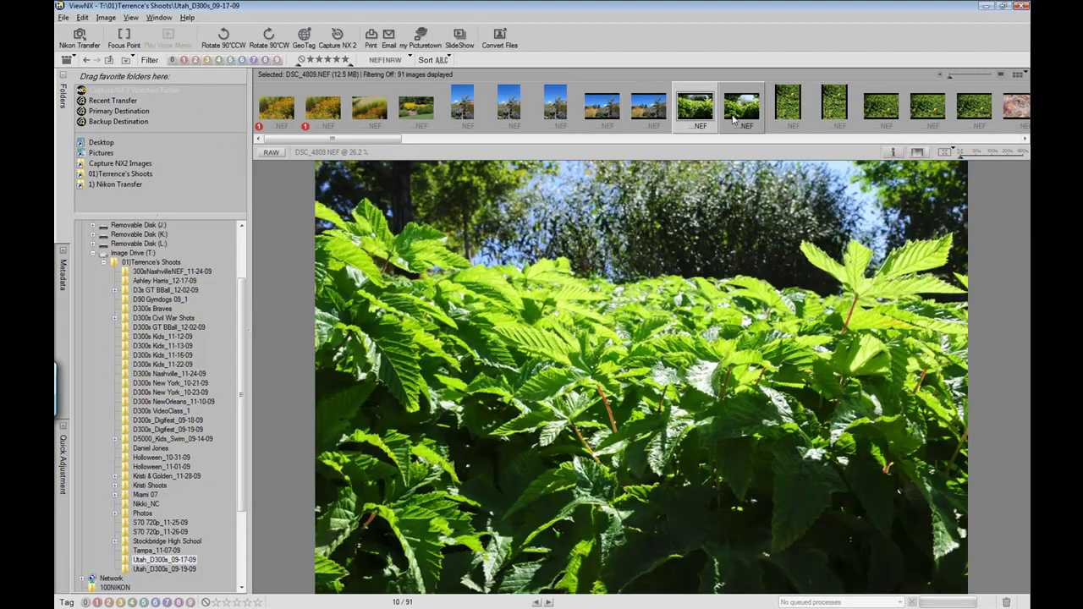
pyautogui.click(740, 120)
pyautogui.click(794, 108)
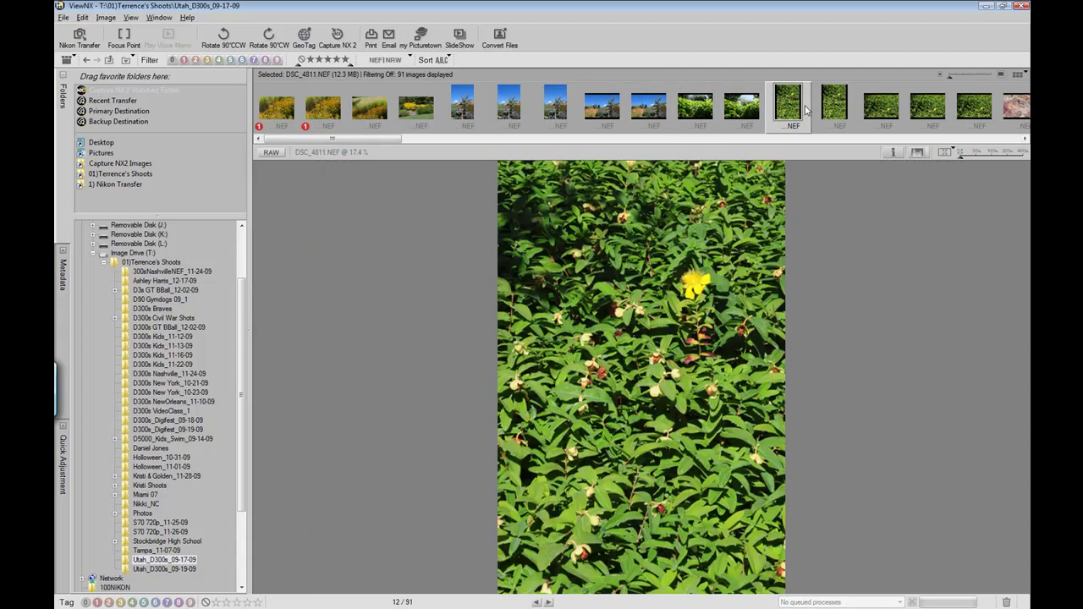
pyautogui.click(829, 105)
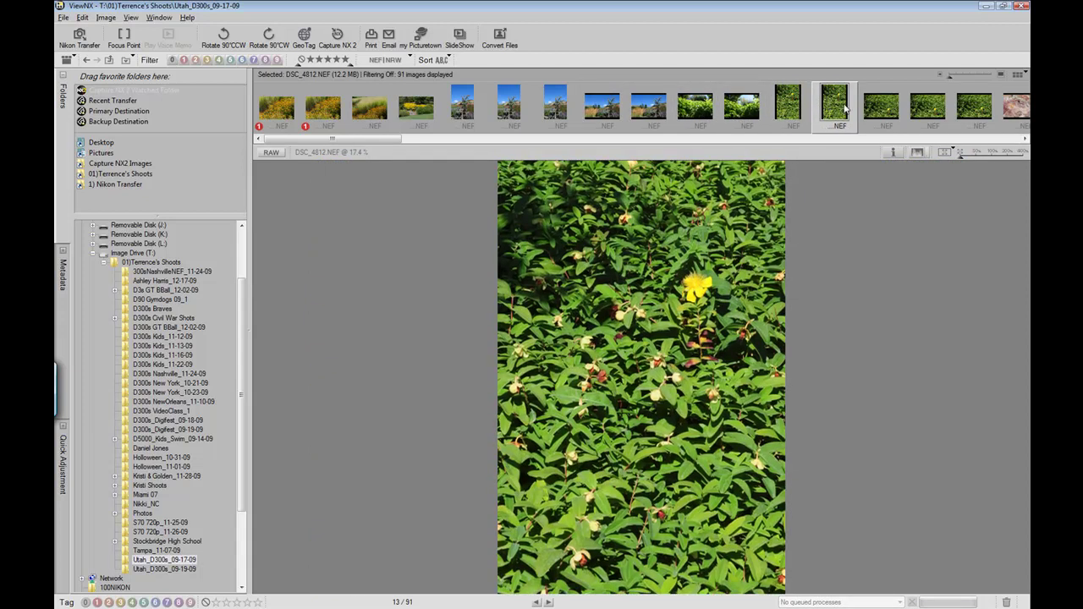
pyautogui.click(885, 120)
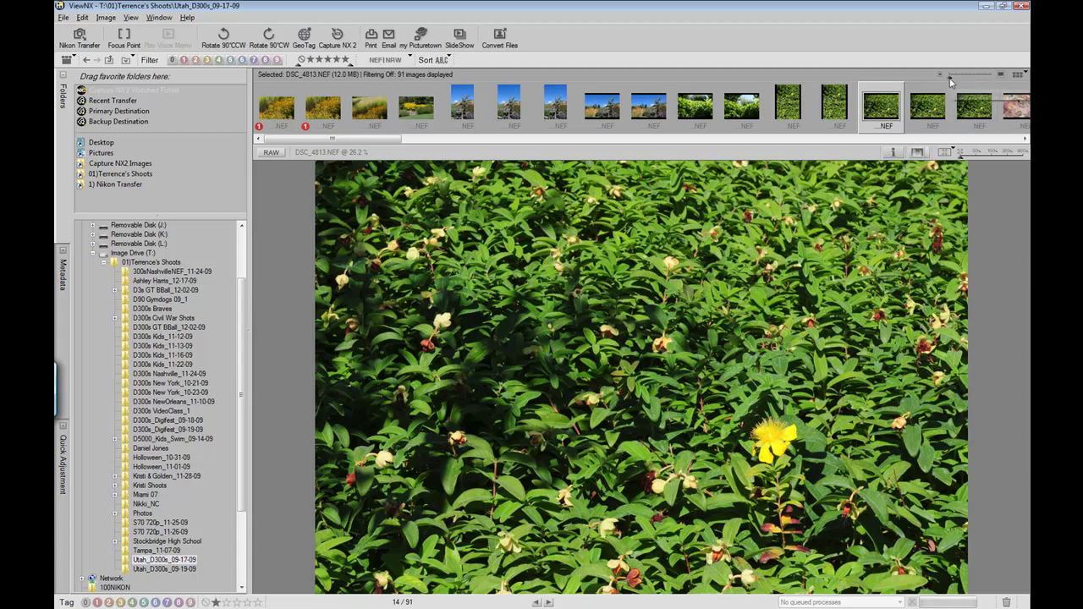
# Enlarge the filmstrip thumbnails and scroll the filmstrip forward.
pyautogui.moveTo(948, 78); pyautogui.dragTo(954, 77)
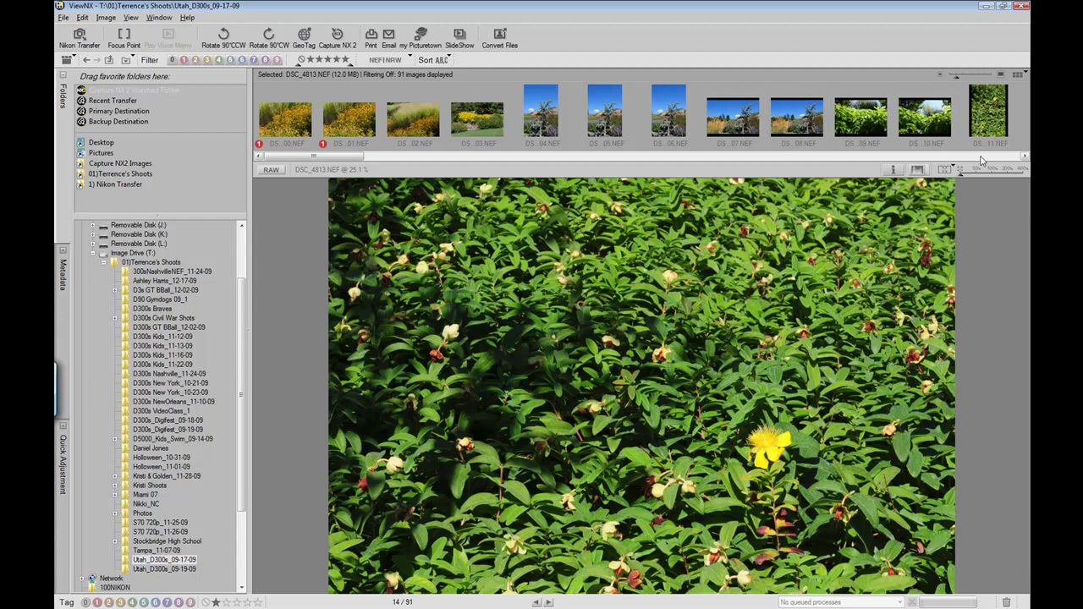
pyautogui.click(1024, 157)
pyautogui.click(1025, 156)
pyautogui.click(1025, 156)
pyautogui.click(1024, 156)
pyautogui.click(1024, 156)
pyautogui.click(1024, 156)
pyautogui.click(1024, 156)
# Browse from the garden shot DSC_4821 through to the city skyline DSC_4825.
pyautogui.click(733, 119)
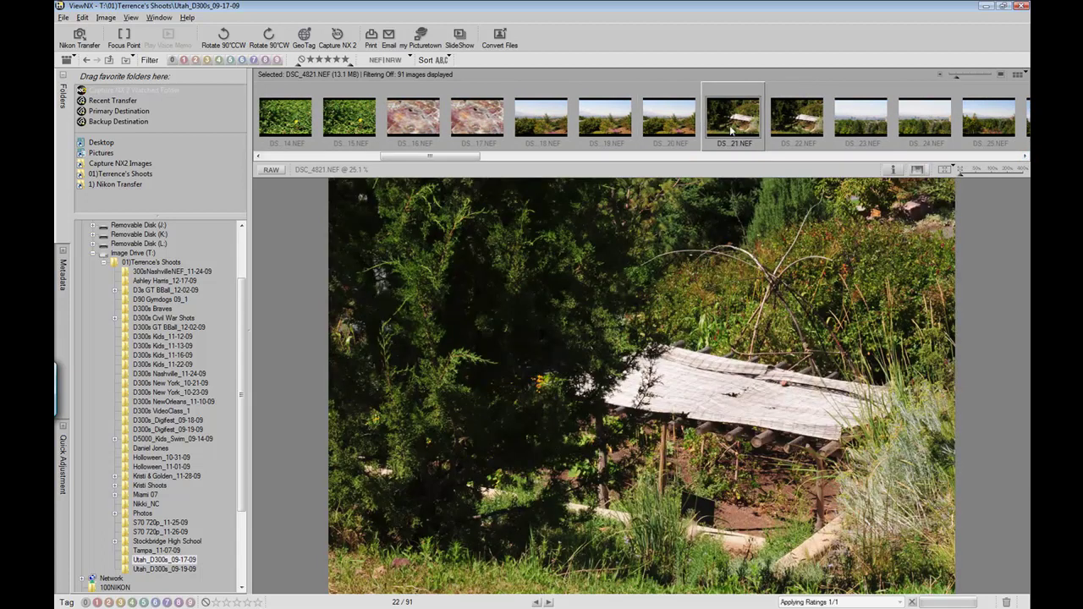
pyautogui.click(799, 120)
pyautogui.click(860, 120)
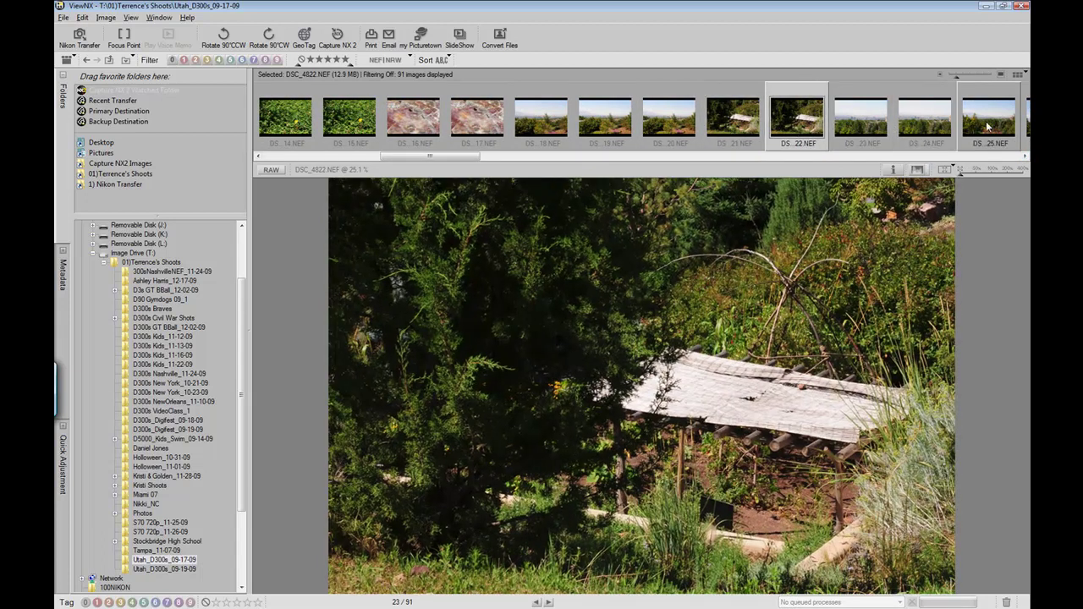
pyautogui.click(924, 120)
pyautogui.click(988, 125)
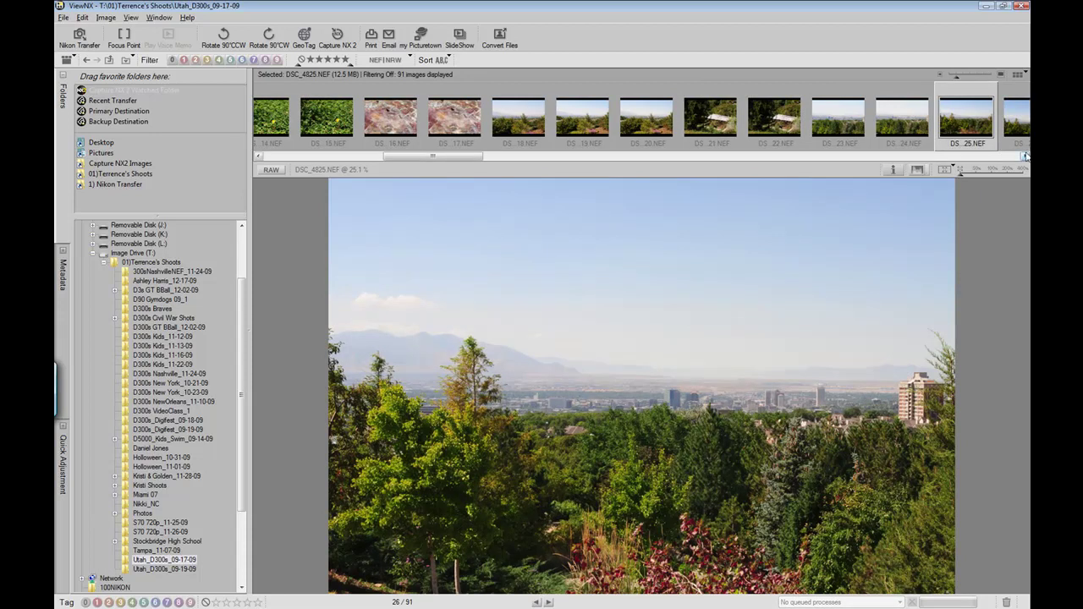
# Scroll on to preview orange flower DSC_4849, then the bee-on-pink-flowers shot DSC_4852.
pyautogui.click(1025, 156)
pyautogui.click(1024, 156)
pyautogui.click(1025, 157)
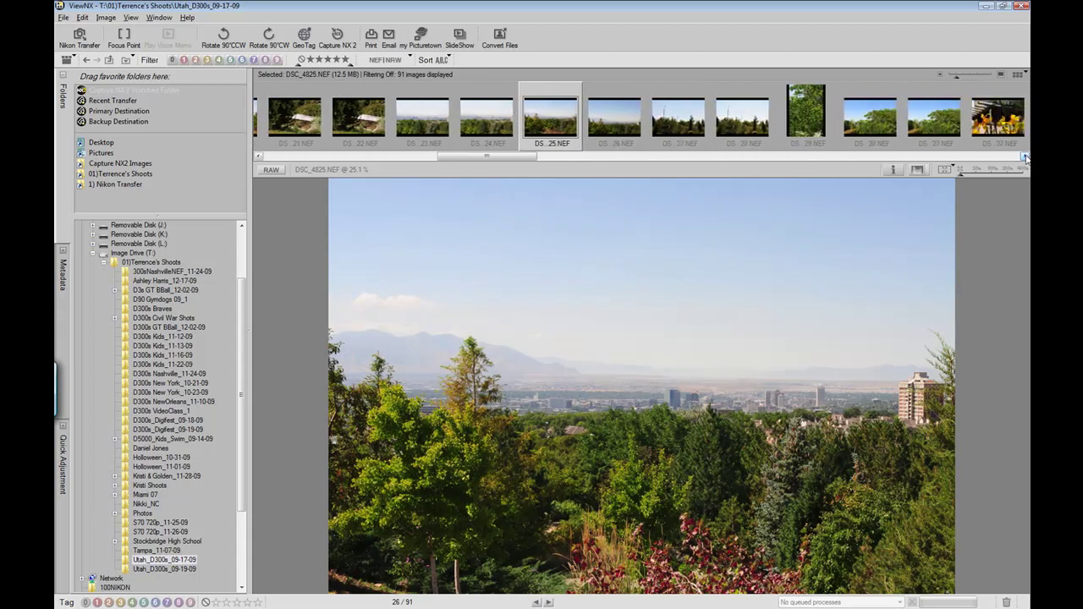
pyautogui.click(1025, 157)
pyautogui.click(1025, 156)
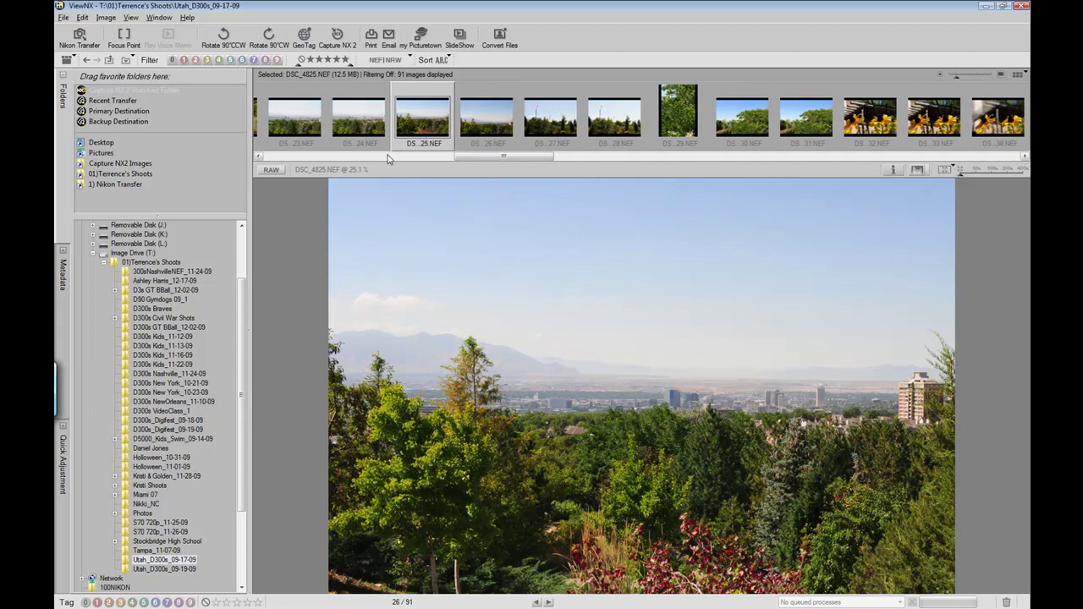
pyautogui.moveTo(388, 158)
pyautogui.moveTo(530, 163); pyautogui.dragTo(692, 166)
pyautogui.click(703, 125)
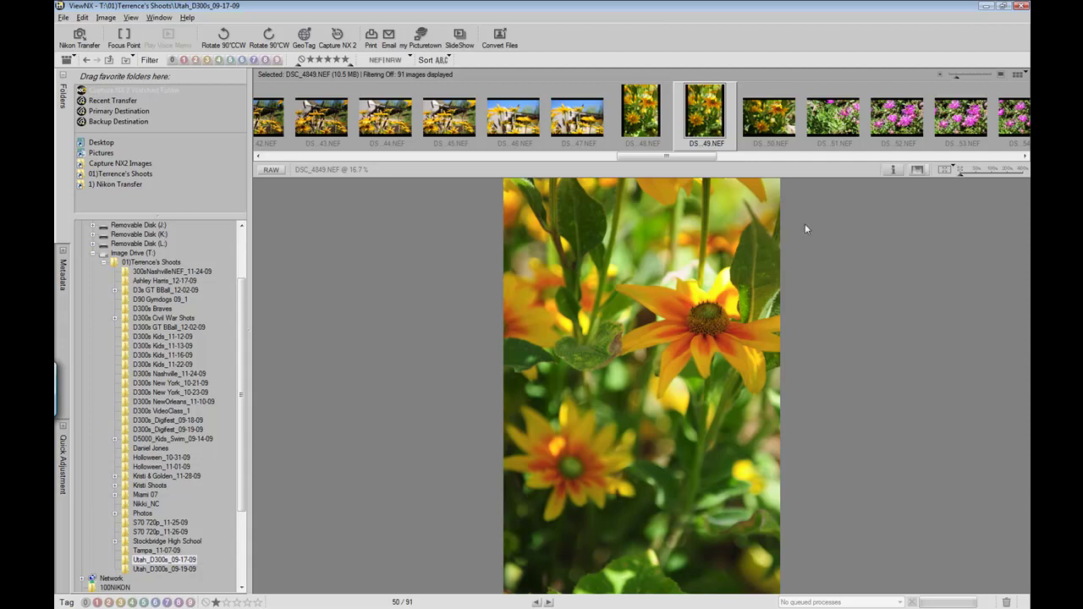
pyautogui.click(897, 120)
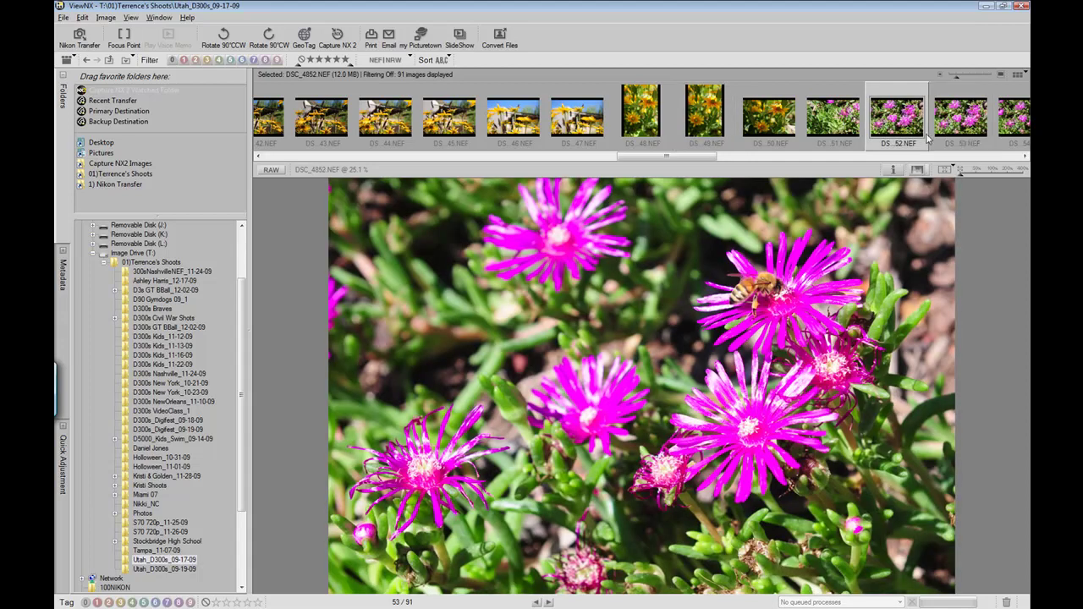
# Scroll the filmstrip and browse DSC_4853 through the red-and-yellow flower DSC_4856.
pyautogui.click(1024, 158)
pyautogui.click(1025, 158)
pyautogui.click(1024, 158)
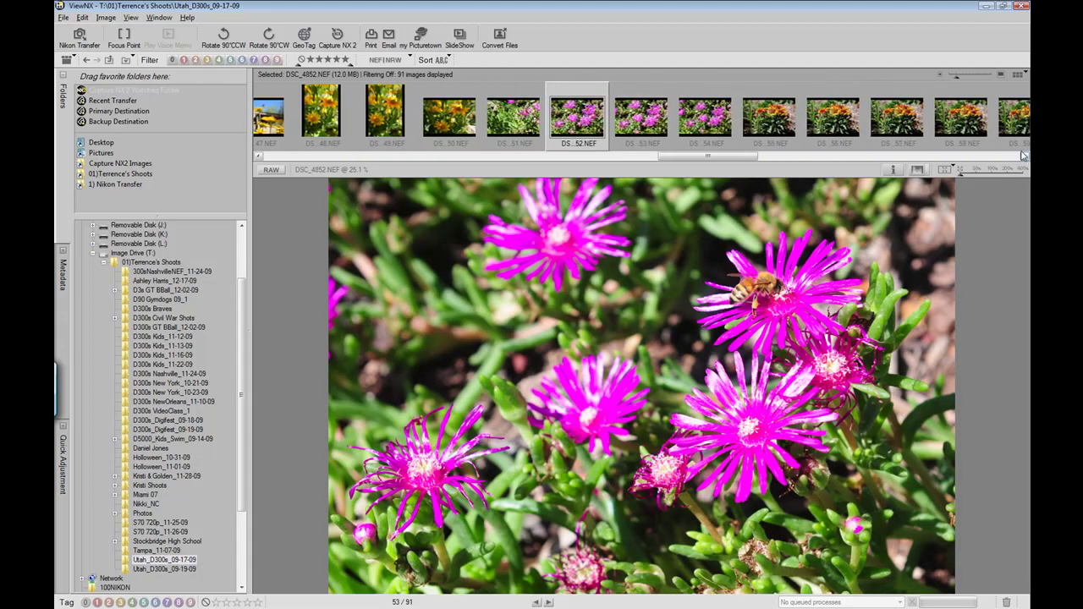
pyautogui.click(643, 123)
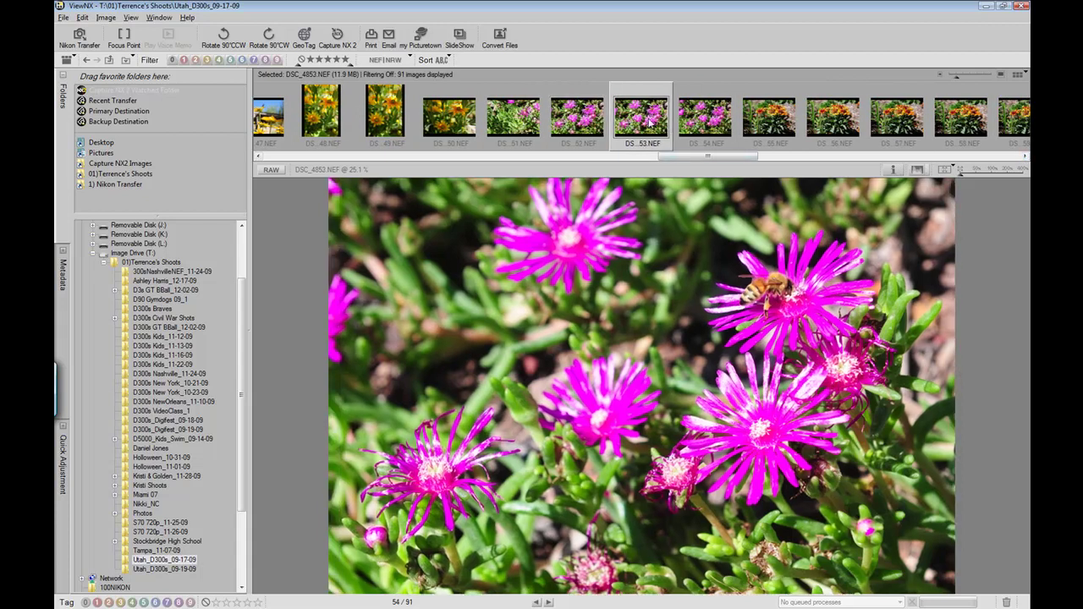
pyautogui.click(698, 127)
pyautogui.click(828, 127)
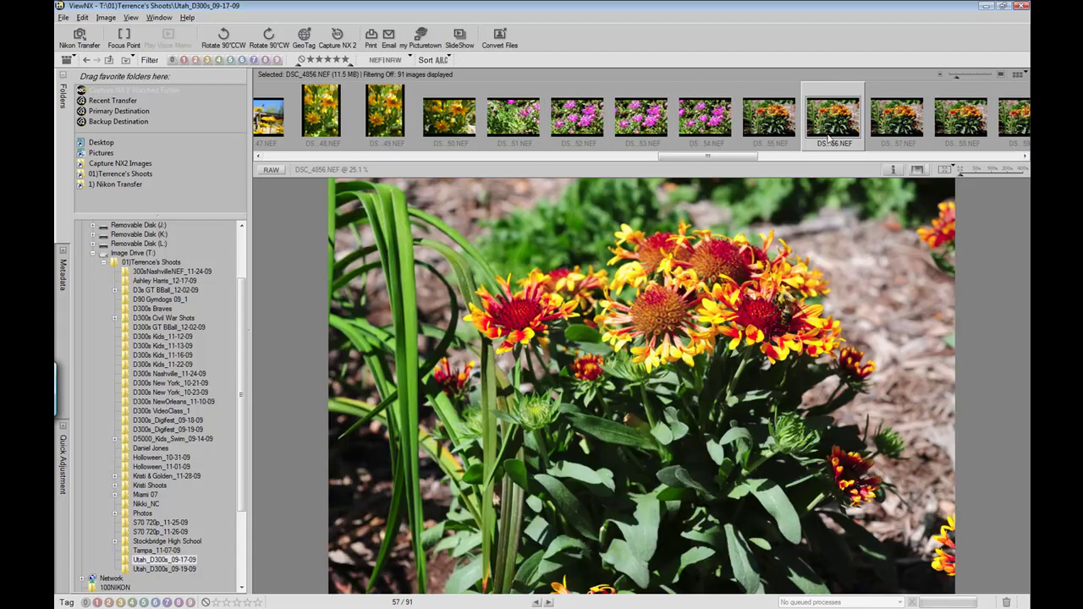
# Continue through flower shots DSC_4857 to the upright flower DSC_4862.
pyautogui.click(1024, 157)
pyautogui.click(1024, 158)
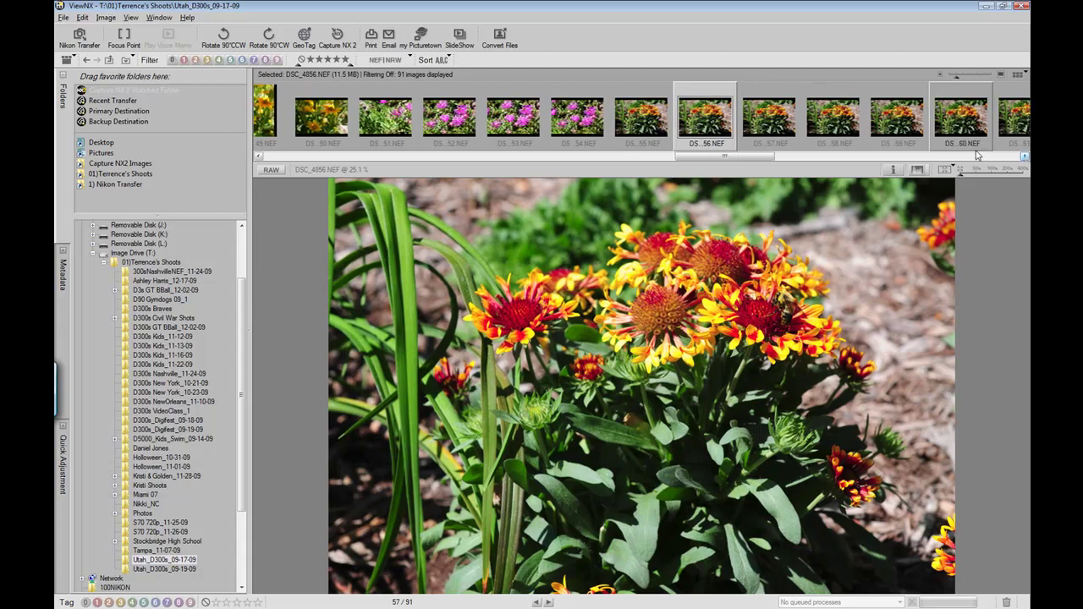
pyautogui.click(785, 110)
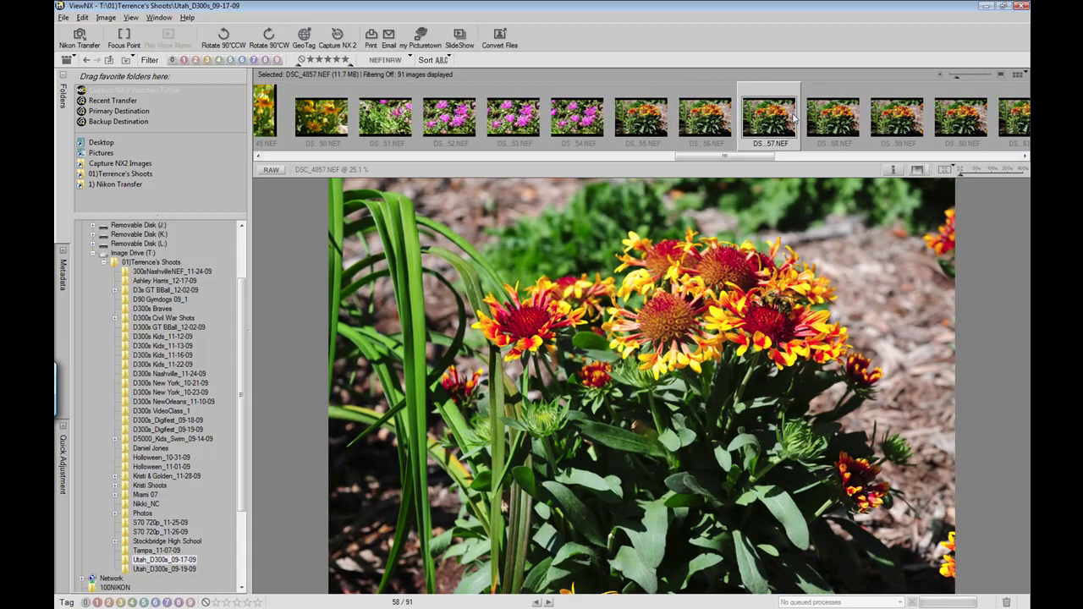
pyautogui.click(844, 123)
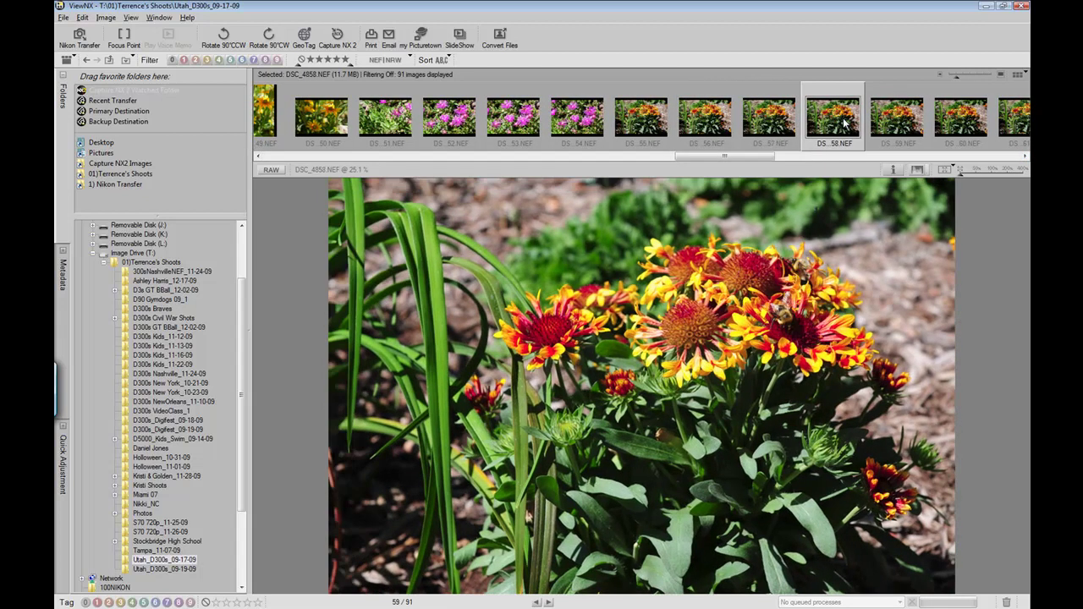
pyautogui.click(893, 121)
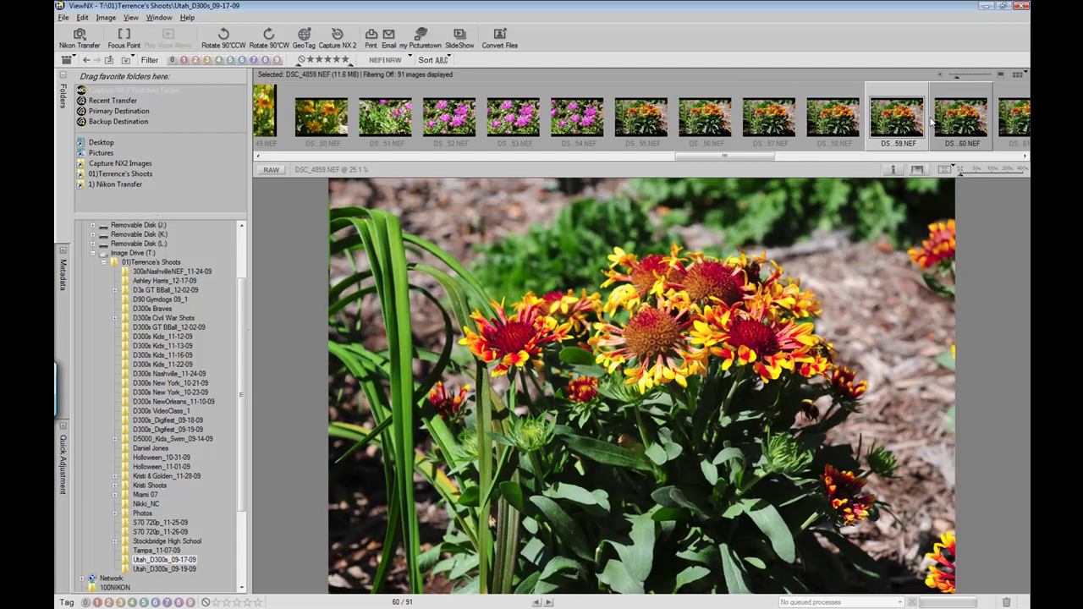
pyautogui.click(968, 131)
pyautogui.scroll(-5, 981, 135)
pyautogui.click(689, 117)
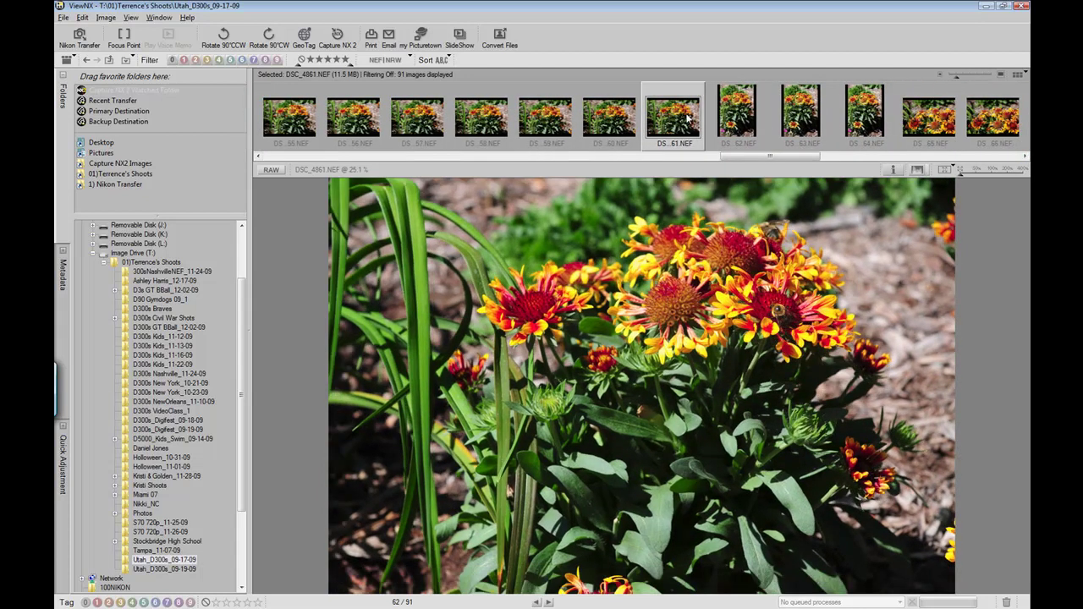
pyautogui.click(743, 119)
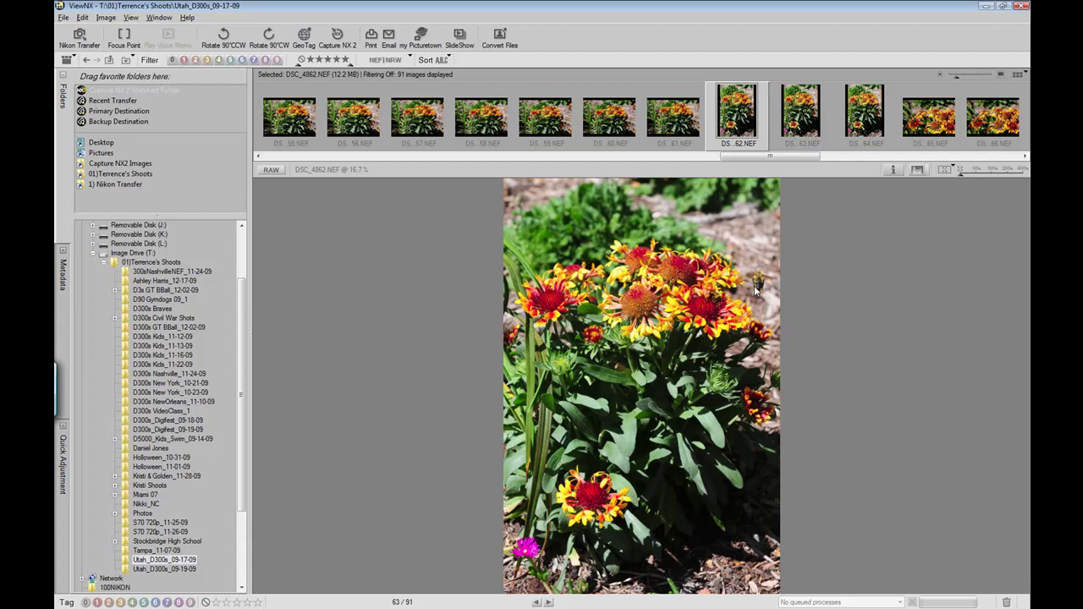
# Go from DSC_4865 to DSC_4867, back to DSC_4866, and view it at 100%.
pyautogui.click(928, 115)
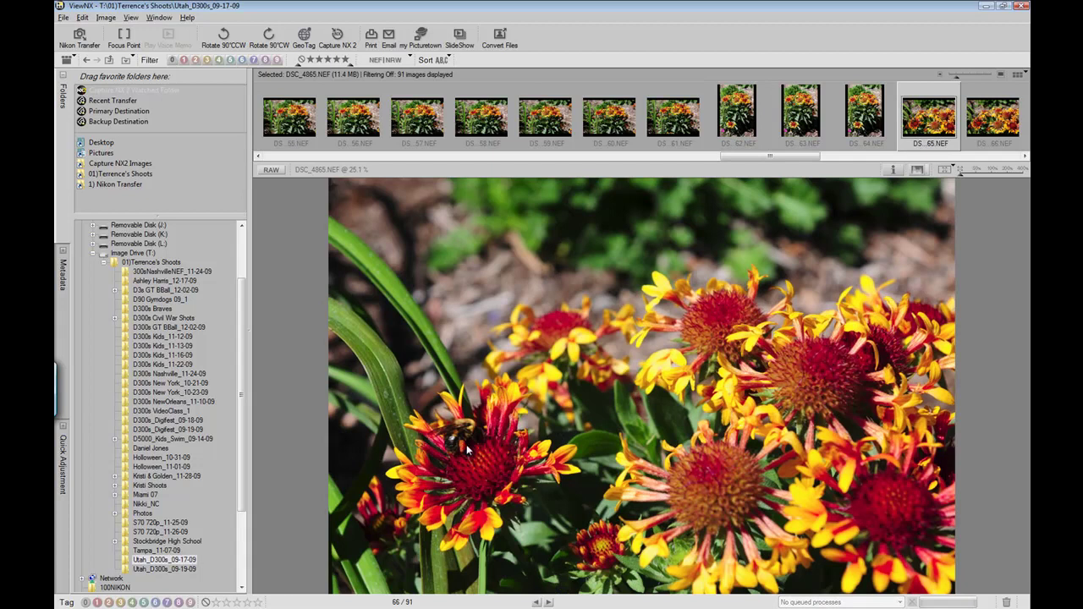
pyautogui.click(1025, 156)
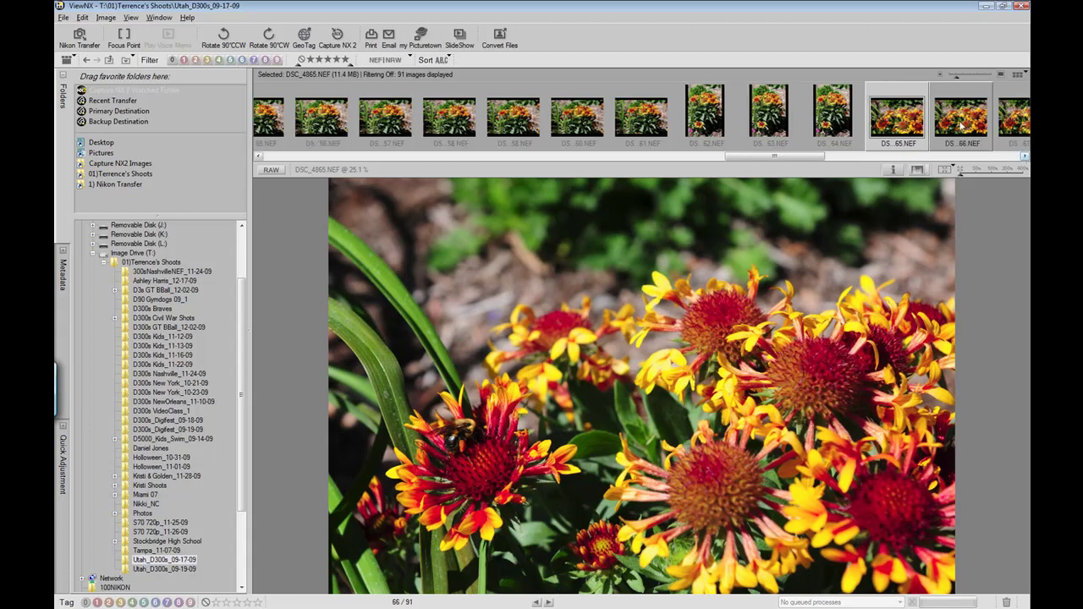
pyautogui.click(961, 124)
pyautogui.click(1025, 156)
pyautogui.click(1000, 128)
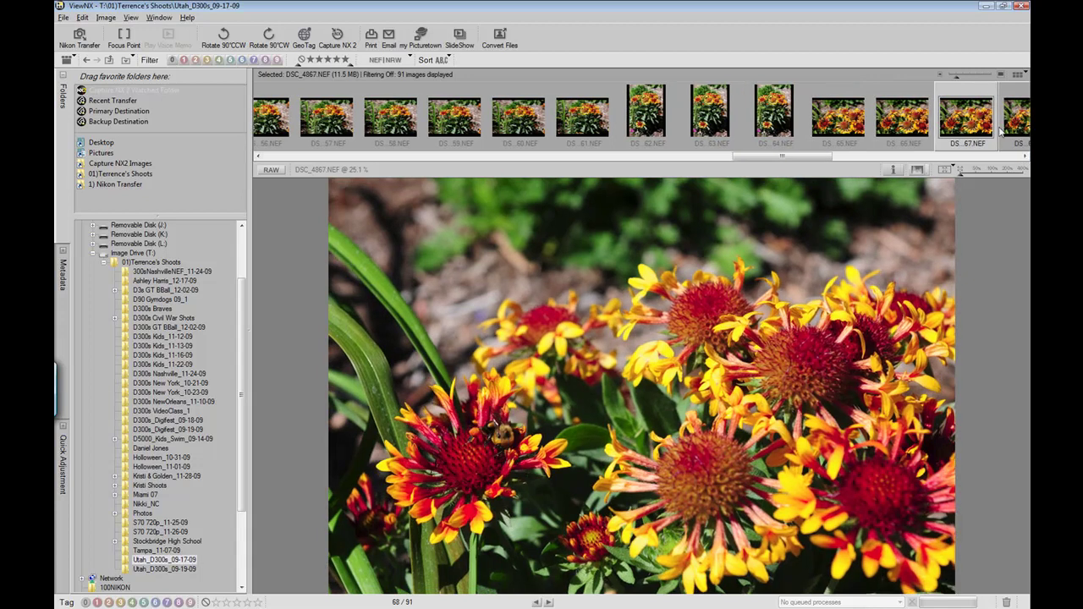
pyautogui.click(901, 118)
pyautogui.click(986, 172)
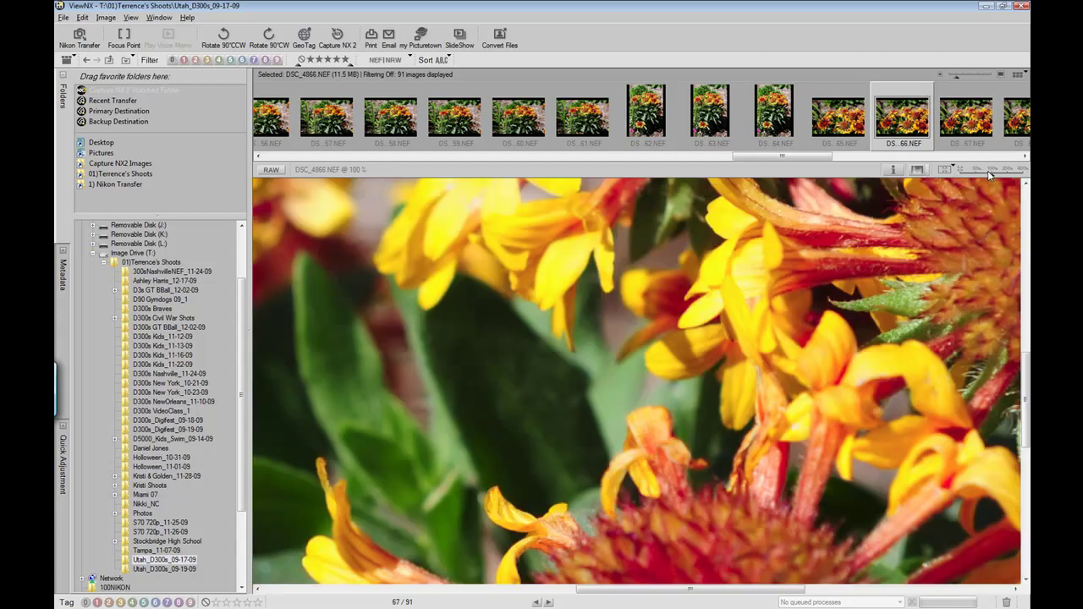
# Pan the 100% views of DSC_4866 and DSC_4865 to compare the bee, returning to DSC_4866.
pyautogui.moveTo(736, 328); pyautogui.dragTo(581, 407)
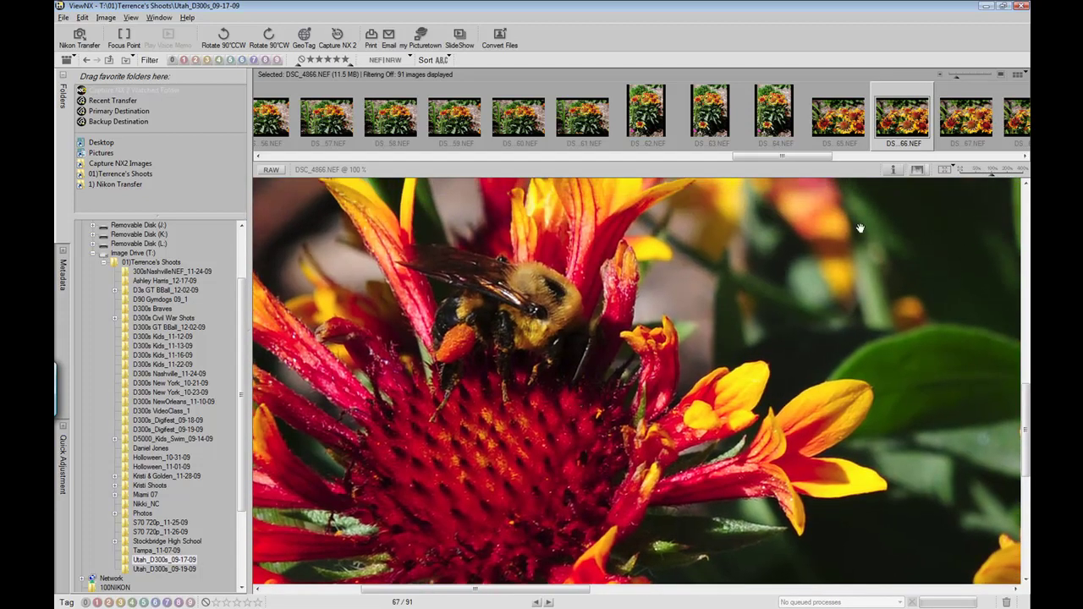
pyautogui.click(846, 118)
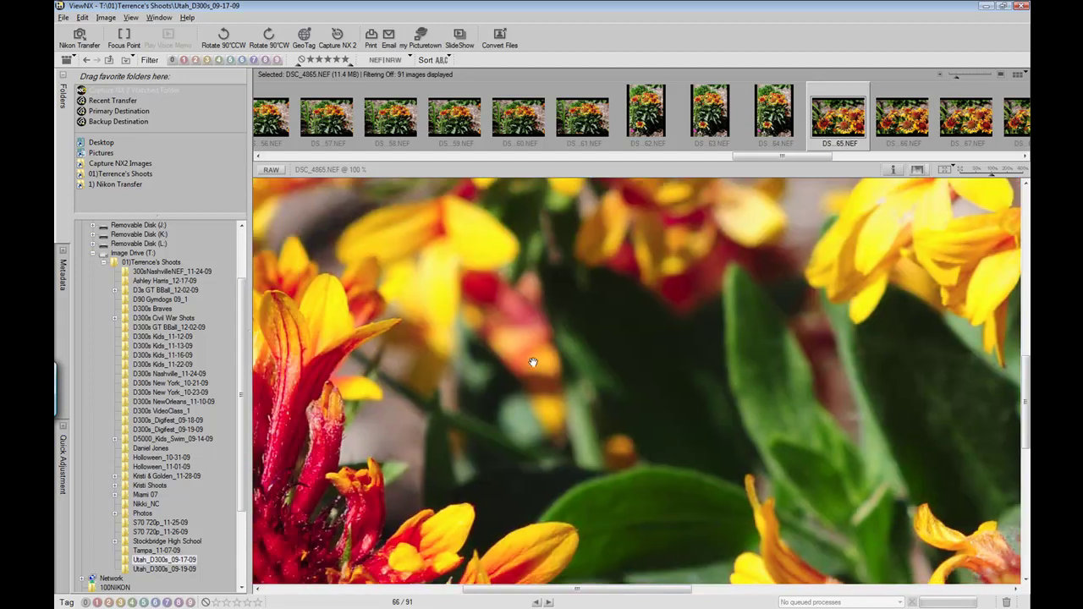
pyautogui.moveTo(533, 362); pyautogui.dragTo(758, 243)
pyautogui.moveTo(497, 395); pyautogui.dragTo(594, 377)
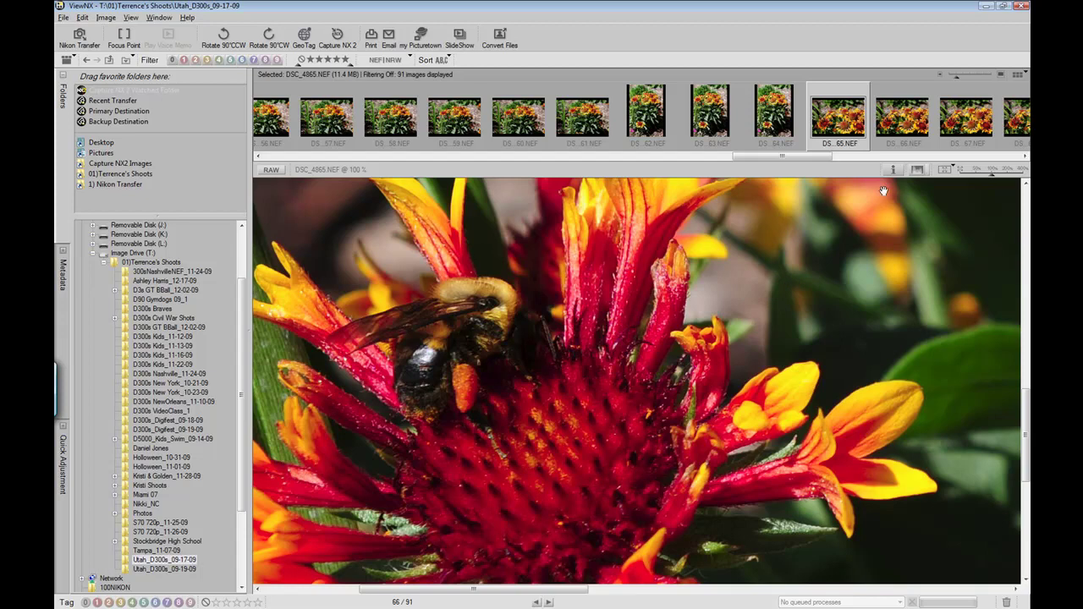
pyautogui.click(909, 124)
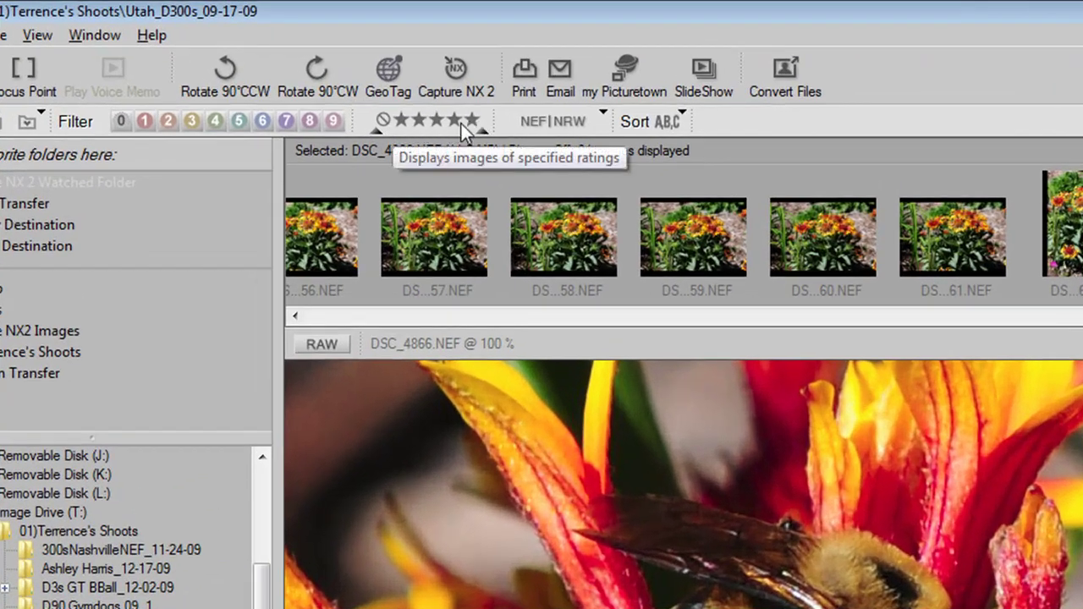
# Try the label 1 filter, turn it off, then filter to one-star ratings (6 of 91).
pyautogui.click(143, 121)
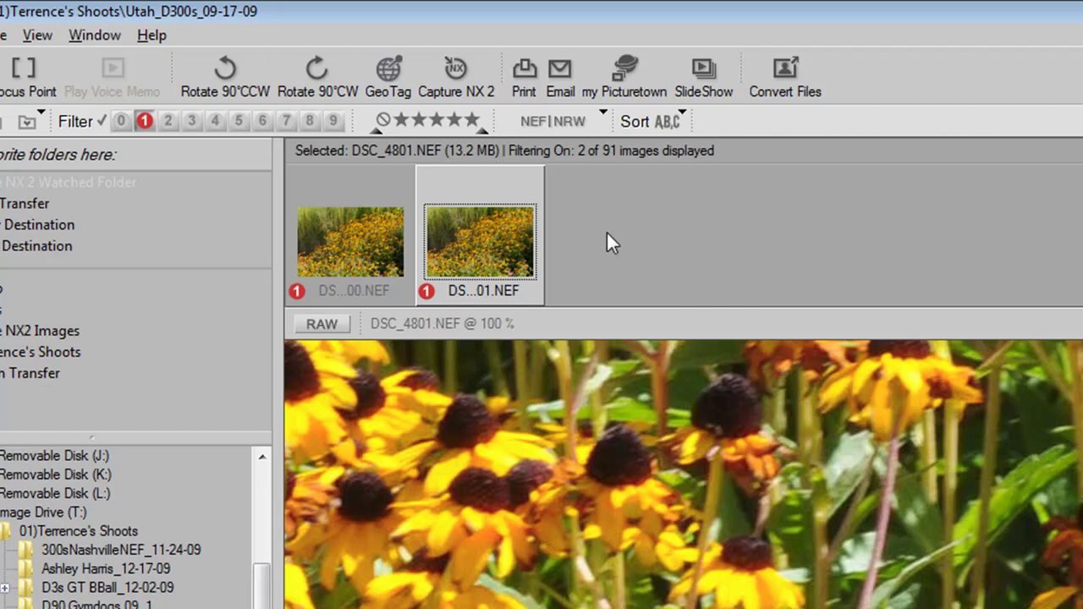
pyautogui.click(100, 121)
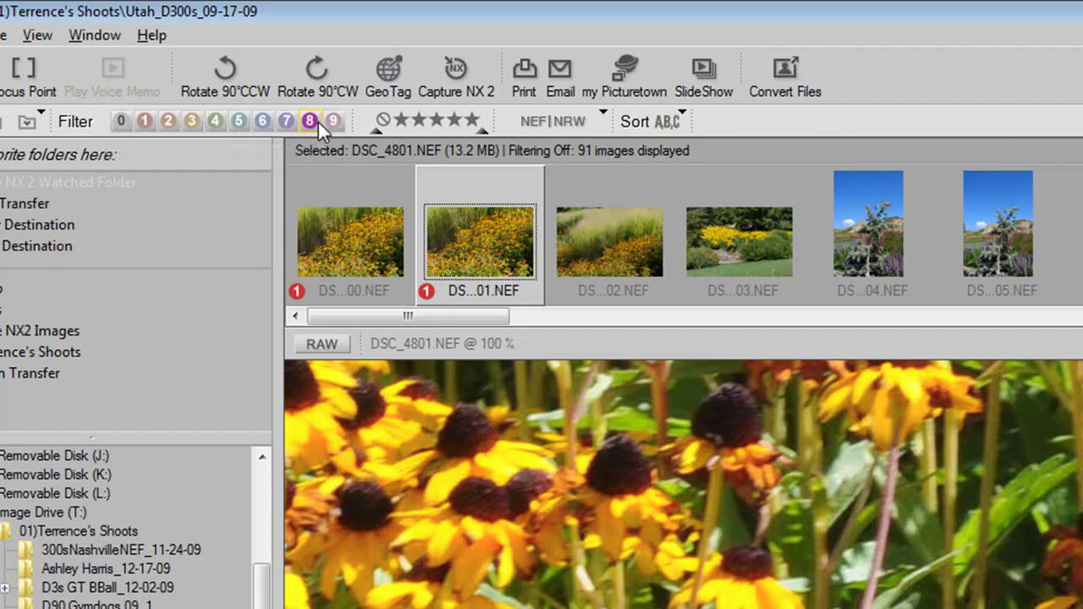
pyautogui.click(400, 120)
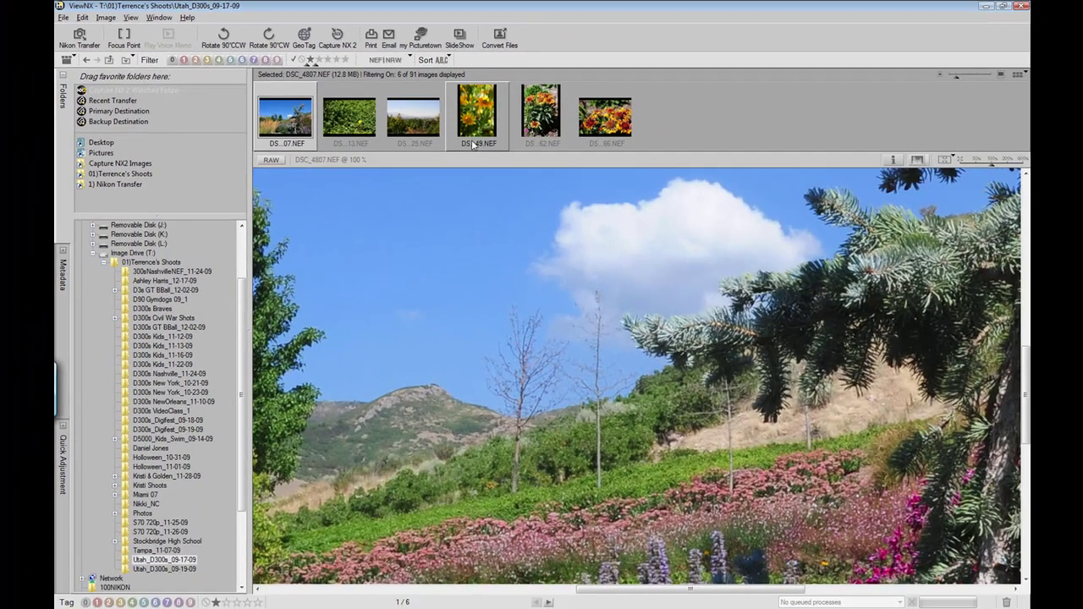
# Preview DSC_4862 from the one-star set fitted to the window, reselecting it after glancing at DSC_4866.
pyautogui.moveTo(472, 144)
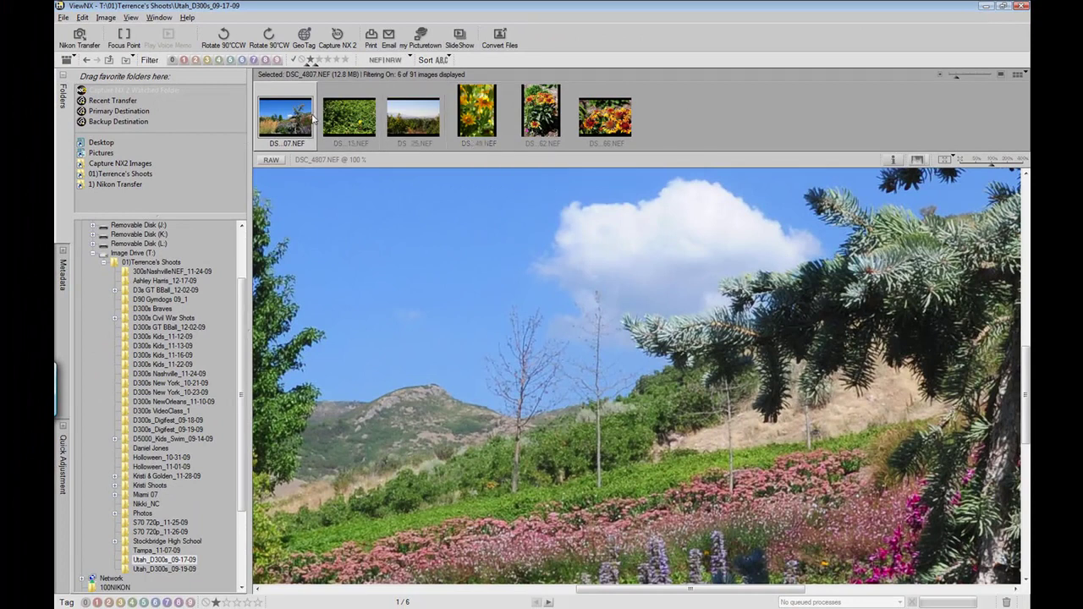
pyautogui.click(542, 125)
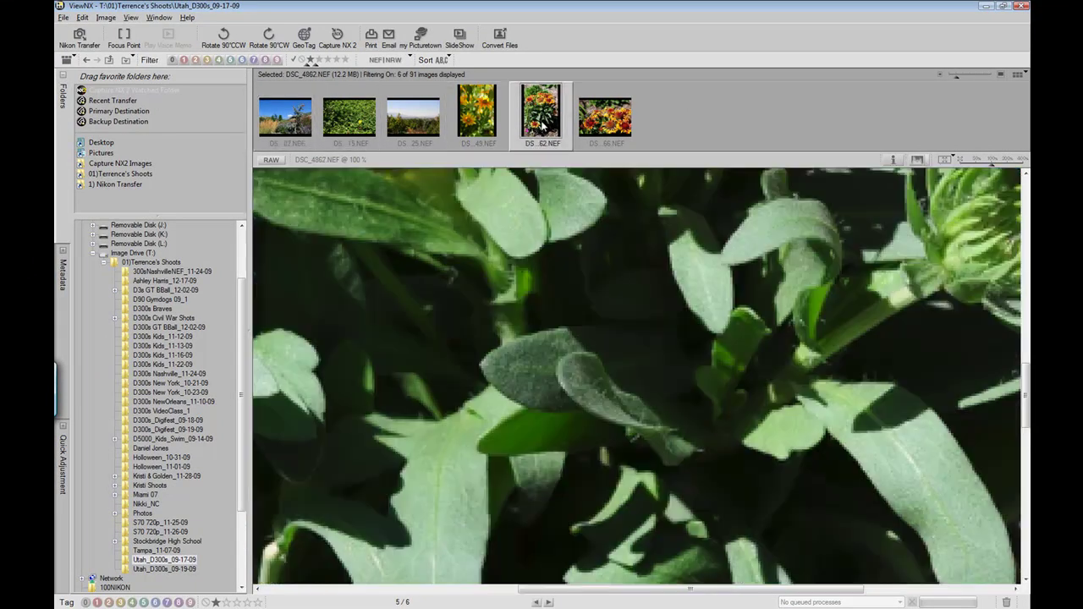
pyautogui.click(961, 162)
pyautogui.press('Right')
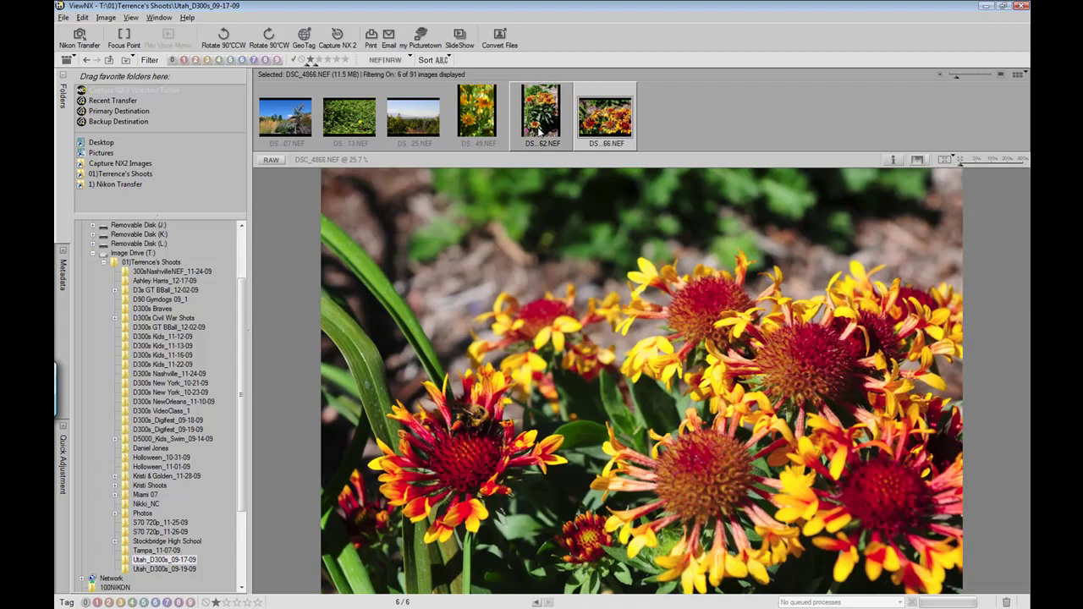
pyautogui.click(527, 123)
pyautogui.click(604, 130)
pyautogui.click(535, 126)
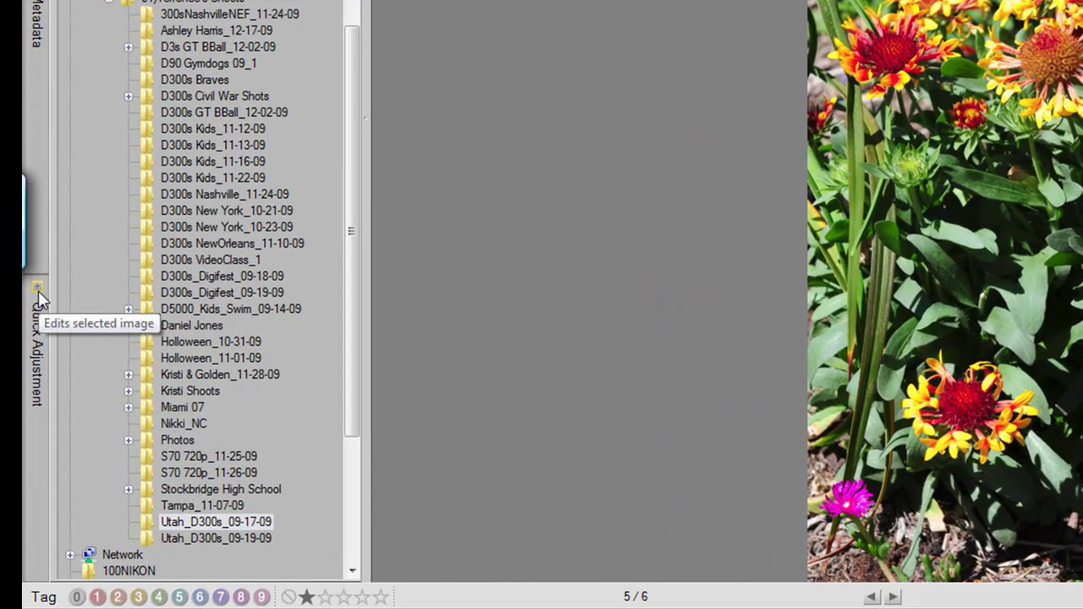
# Set DSC_4862's Color Booster to 26 in Nature mode under Quick Adjustment.
pyautogui.click(38, 290)
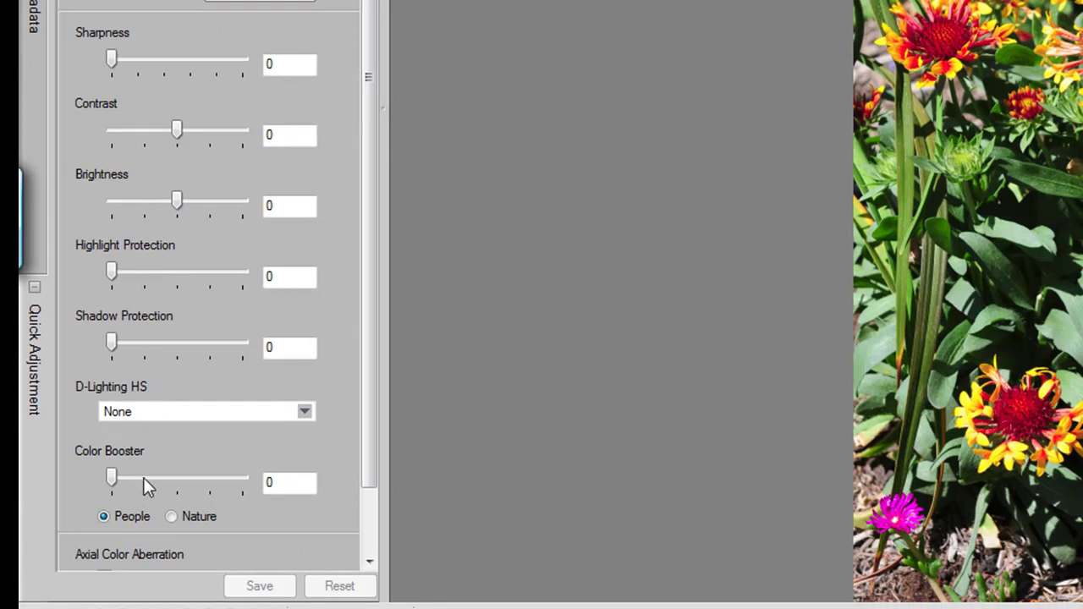
pyautogui.click(172, 518)
pyautogui.moveTo(113, 480); pyautogui.dragTo(146, 479)
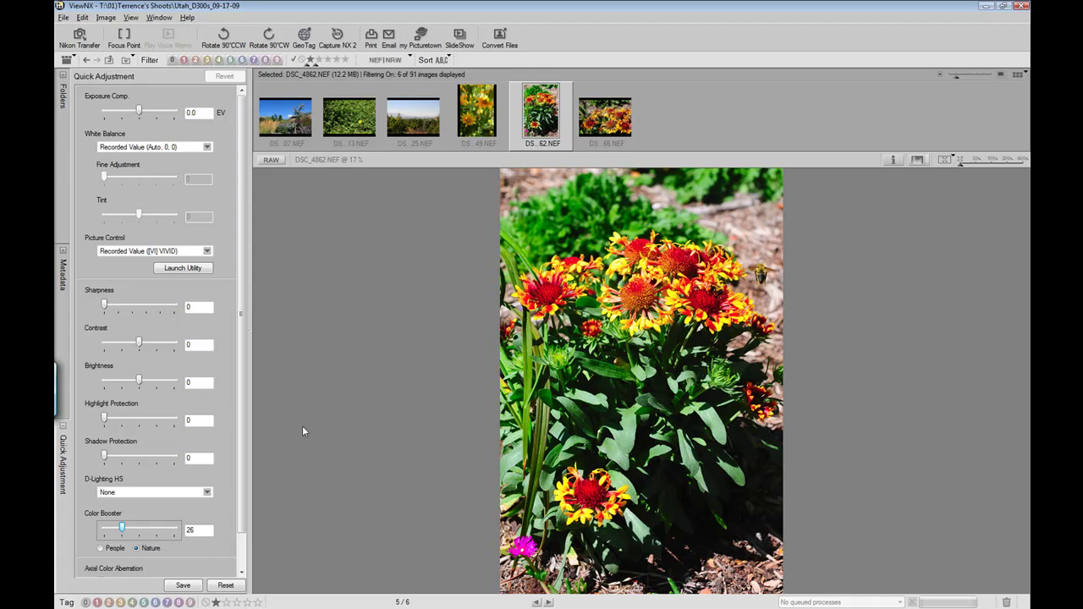
# Lower brightness to -5 and exposure compensation to -0.2 EV, then save the adjustments.
pyautogui.moveTo(139, 381)
pyautogui.mouseDown()
pyautogui.moveTo(131, 384)
pyautogui.moveTo(141, 381)
pyautogui.mouseUp()
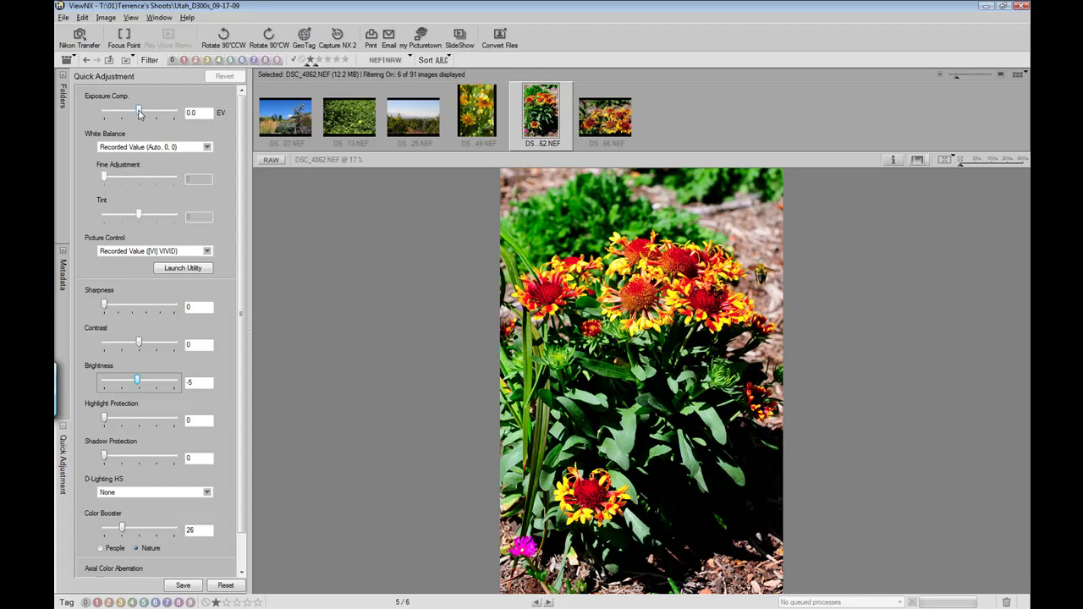
pyautogui.click(139, 113)
pyautogui.moveTo(139, 112); pyautogui.dragTo(138, 114)
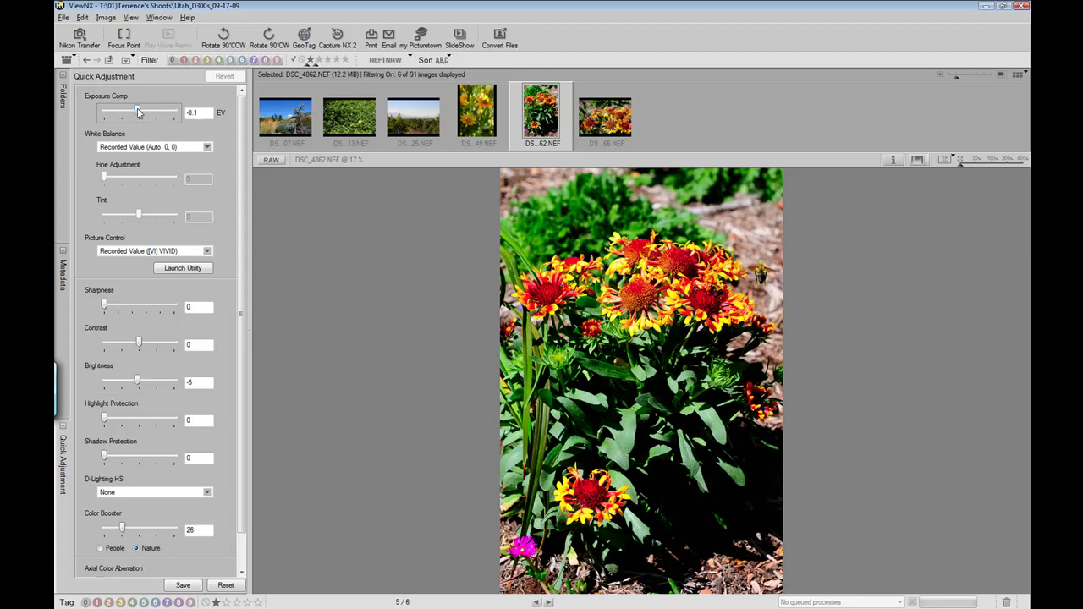
pyautogui.moveTo(138, 113); pyautogui.dragTo(135, 113)
pyautogui.click(184, 585)
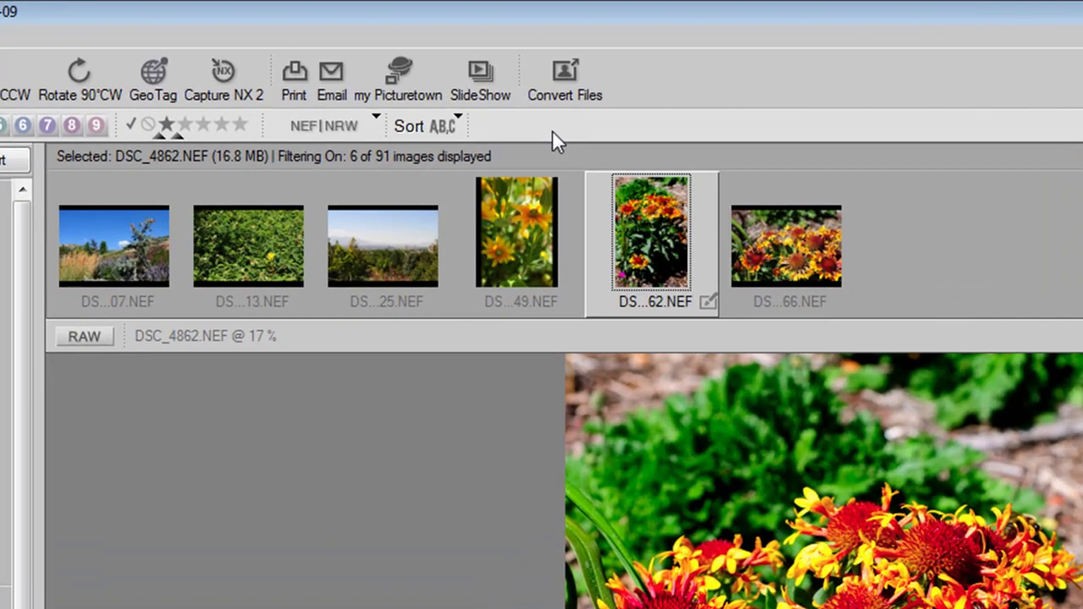
pyautogui.click(563, 93)
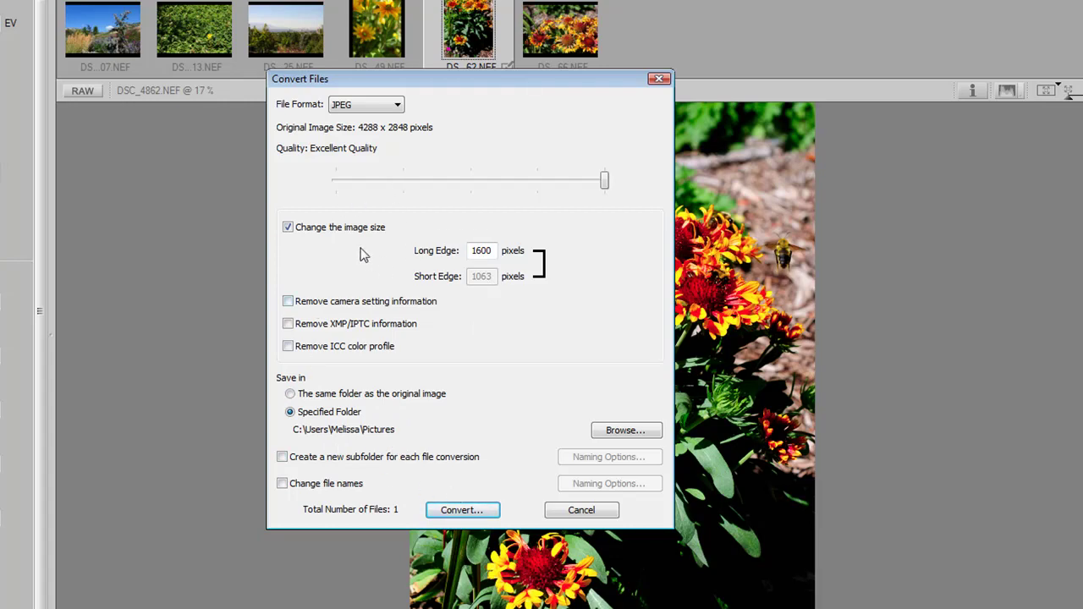
pyautogui.click(397, 104)
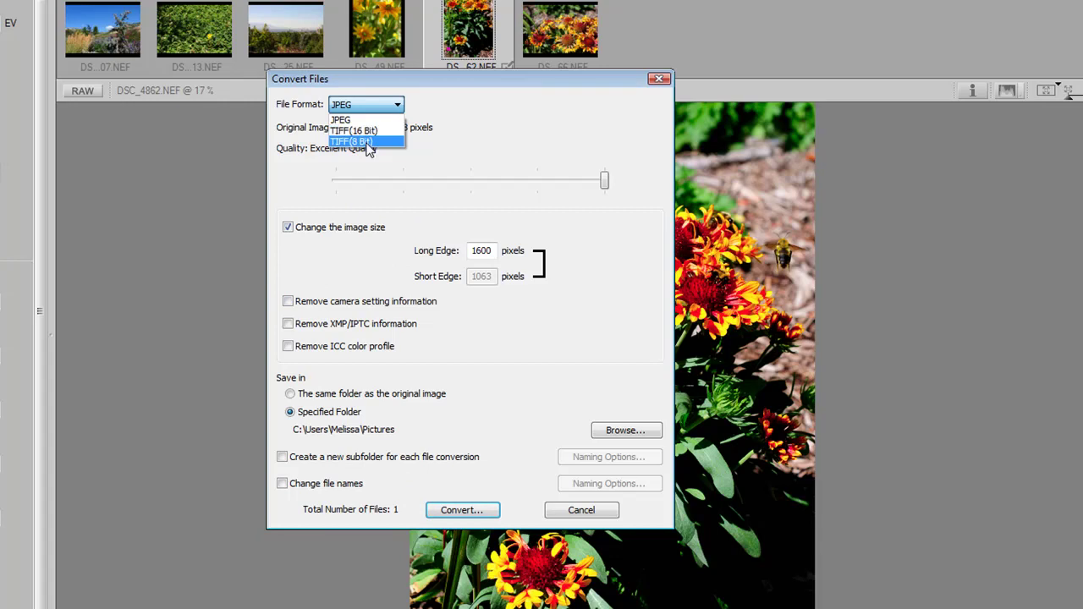
pyautogui.click(347, 119)
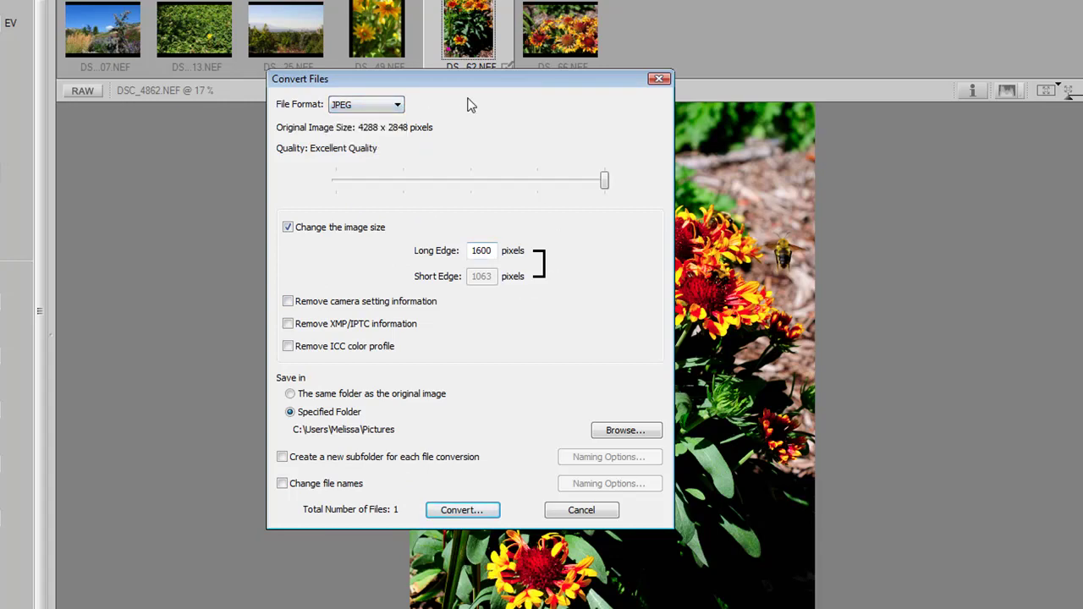
pyautogui.click(582, 509)
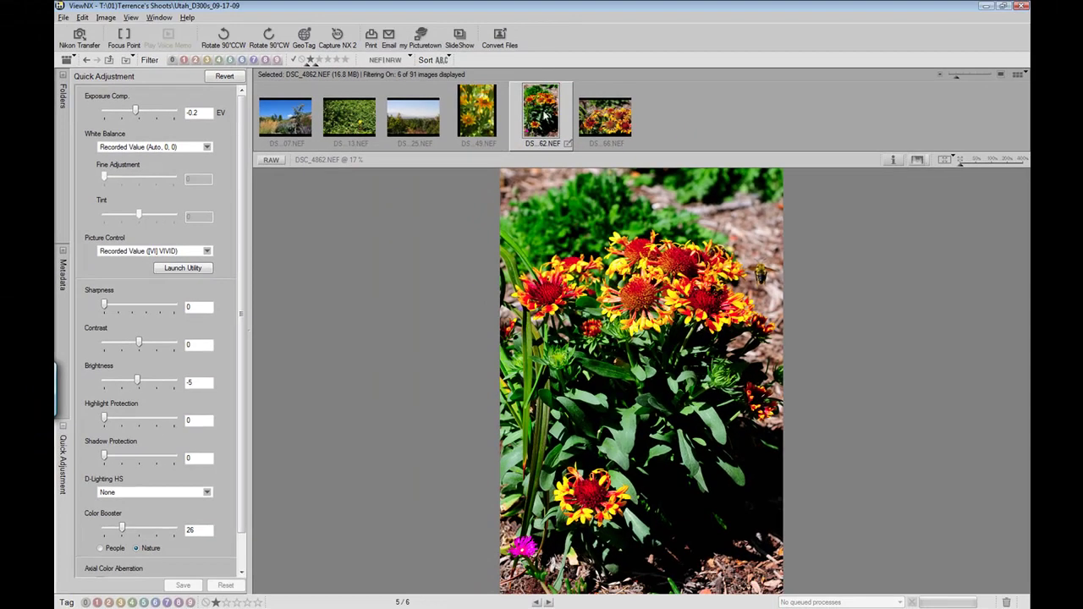